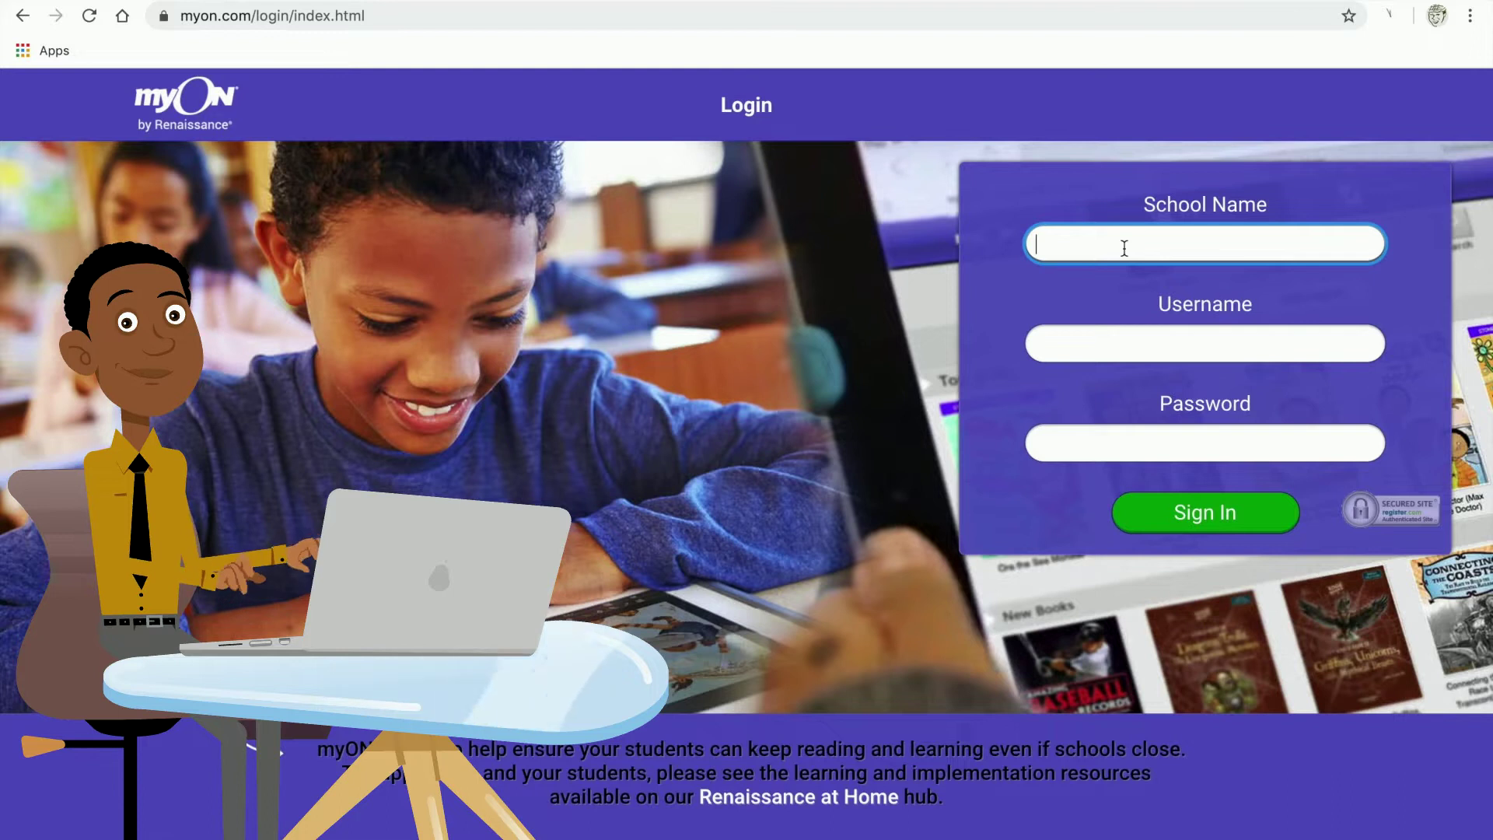
{"action": "type", "text": "Al Si"}
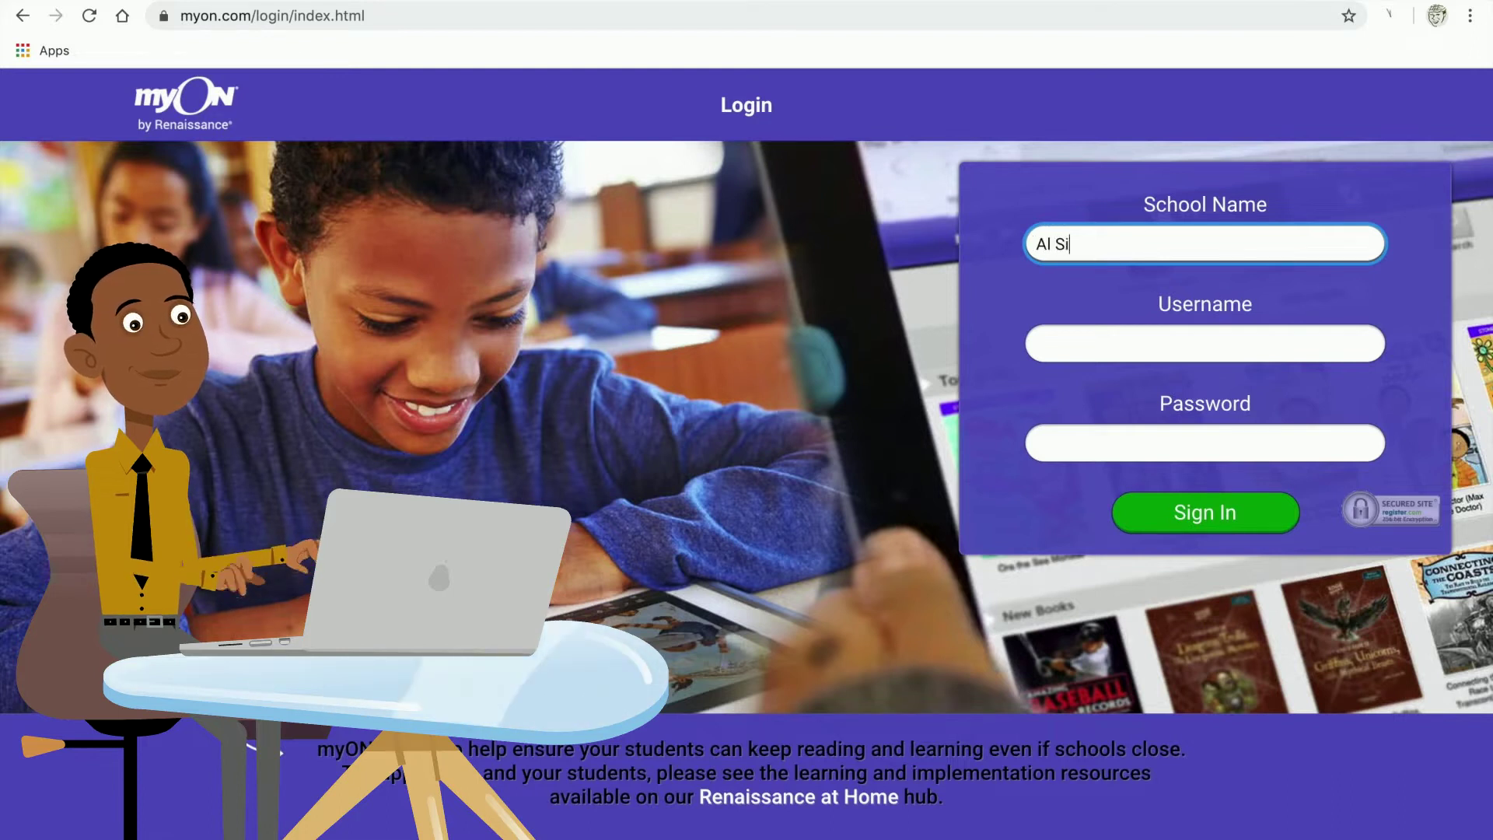
{"action": "type", "text": "raat"}
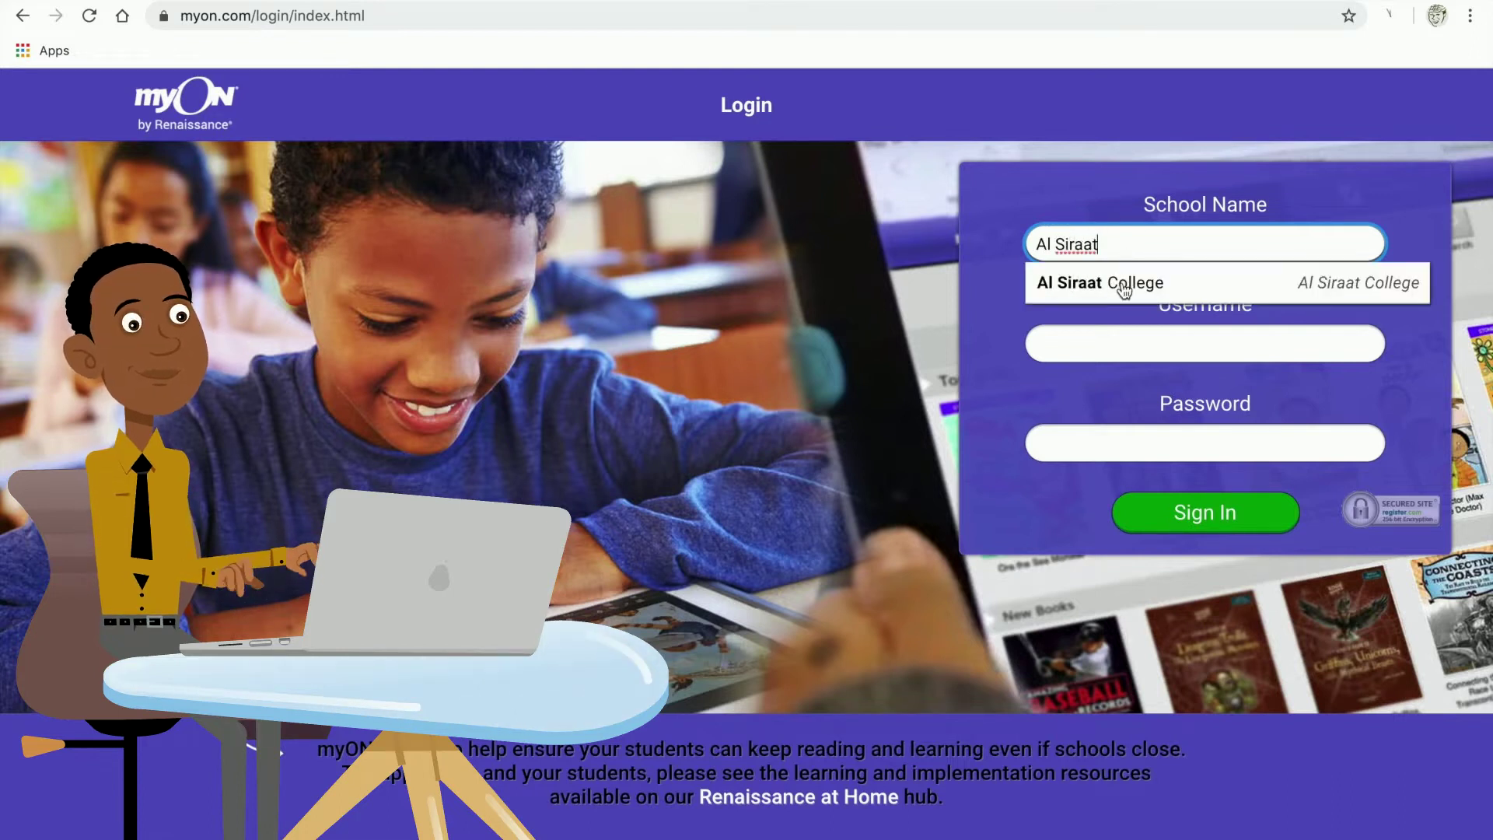
Choose Al Siraat College, pick the saved username and move to the password field
{"action": "left_click", "coordinate": [1124, 290]}
{"action": "left_click", "coordinate": [1118, 342]}
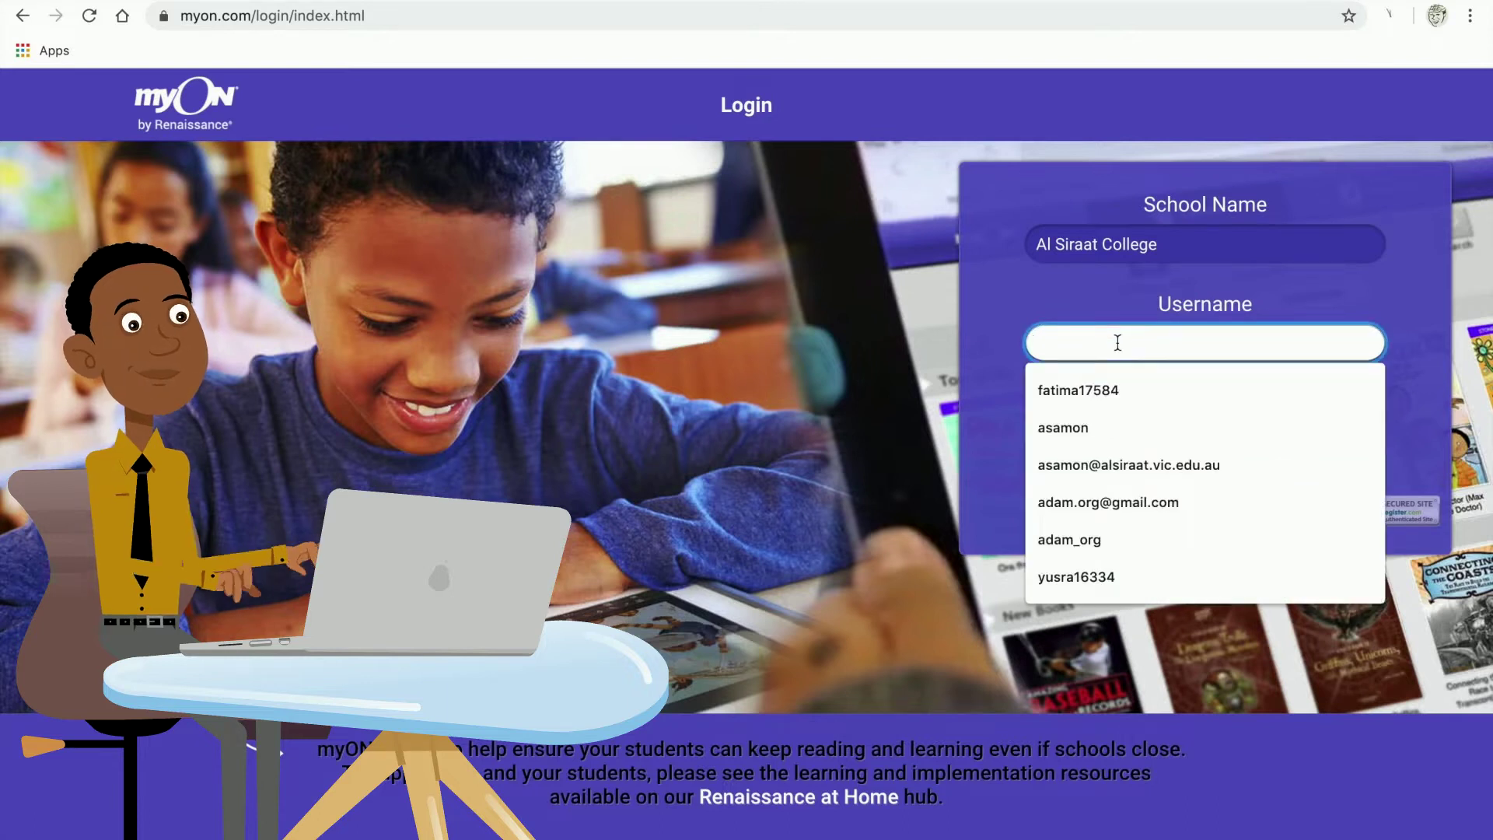
{"action": "left_click", "coordinate": [1079, 389]}
{"action": "left_click", "coordinate": [1097, 444]}
{"action": "type", "text": "•••"}
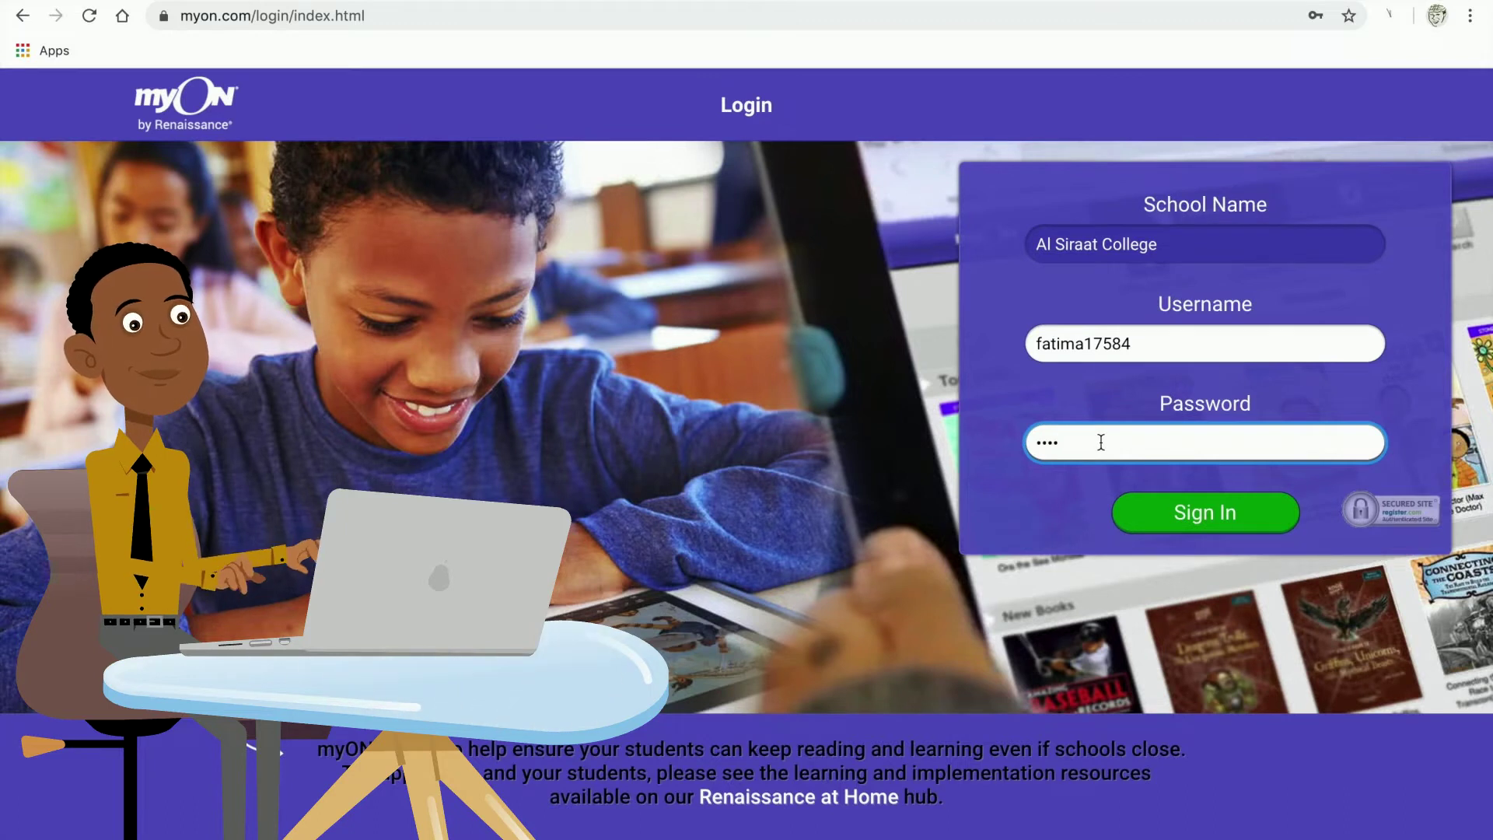
Sign in to the student account and reach the dashboard, clearing an accidental text selection
{"action": "left_click", "coordinate": [1197, 530]}
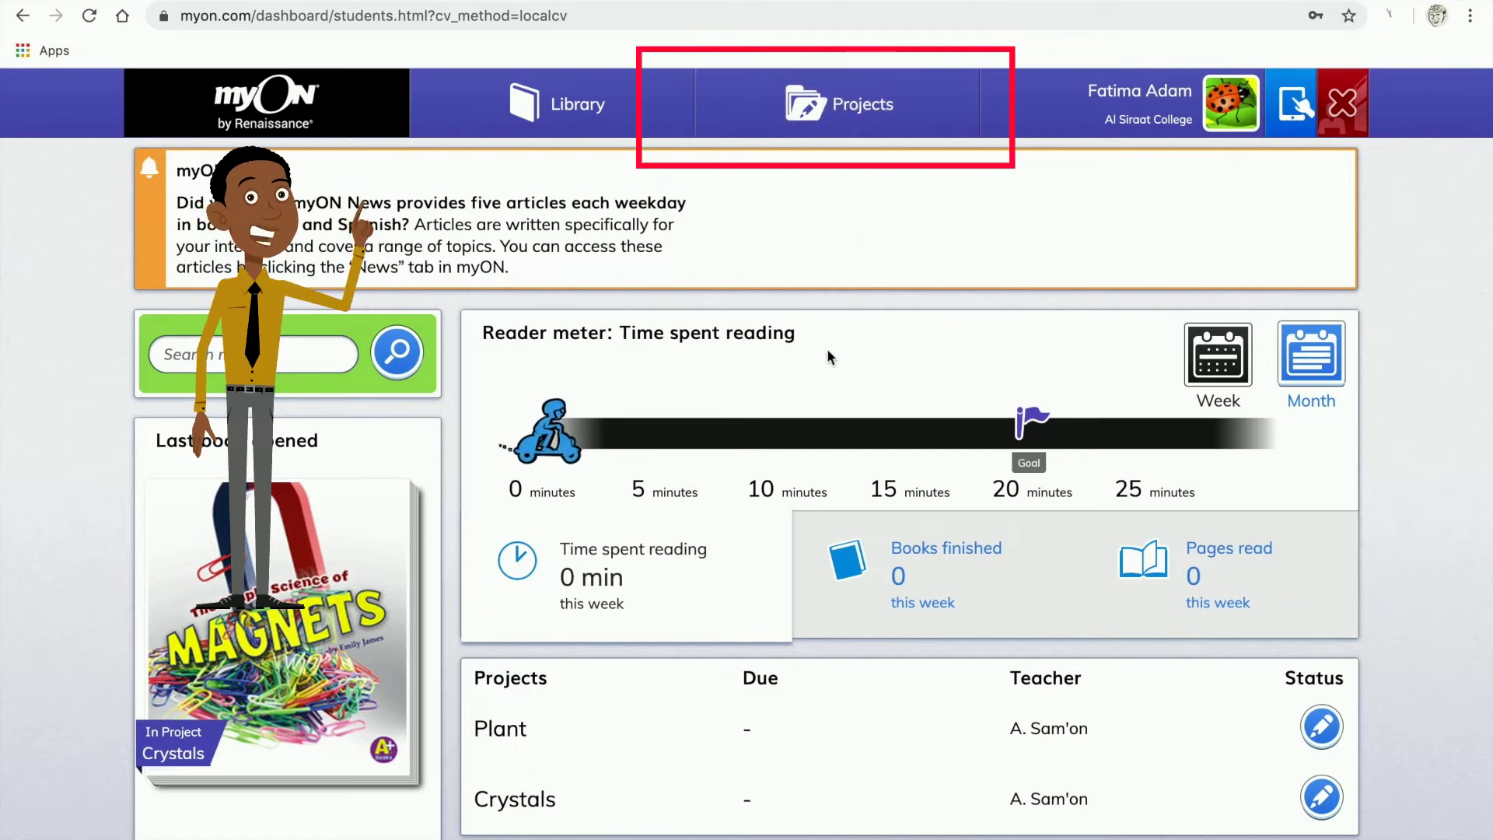
{"action": "left_click_drag", "start_coordinate": [496, 397], "coordinate": [651, 452]}
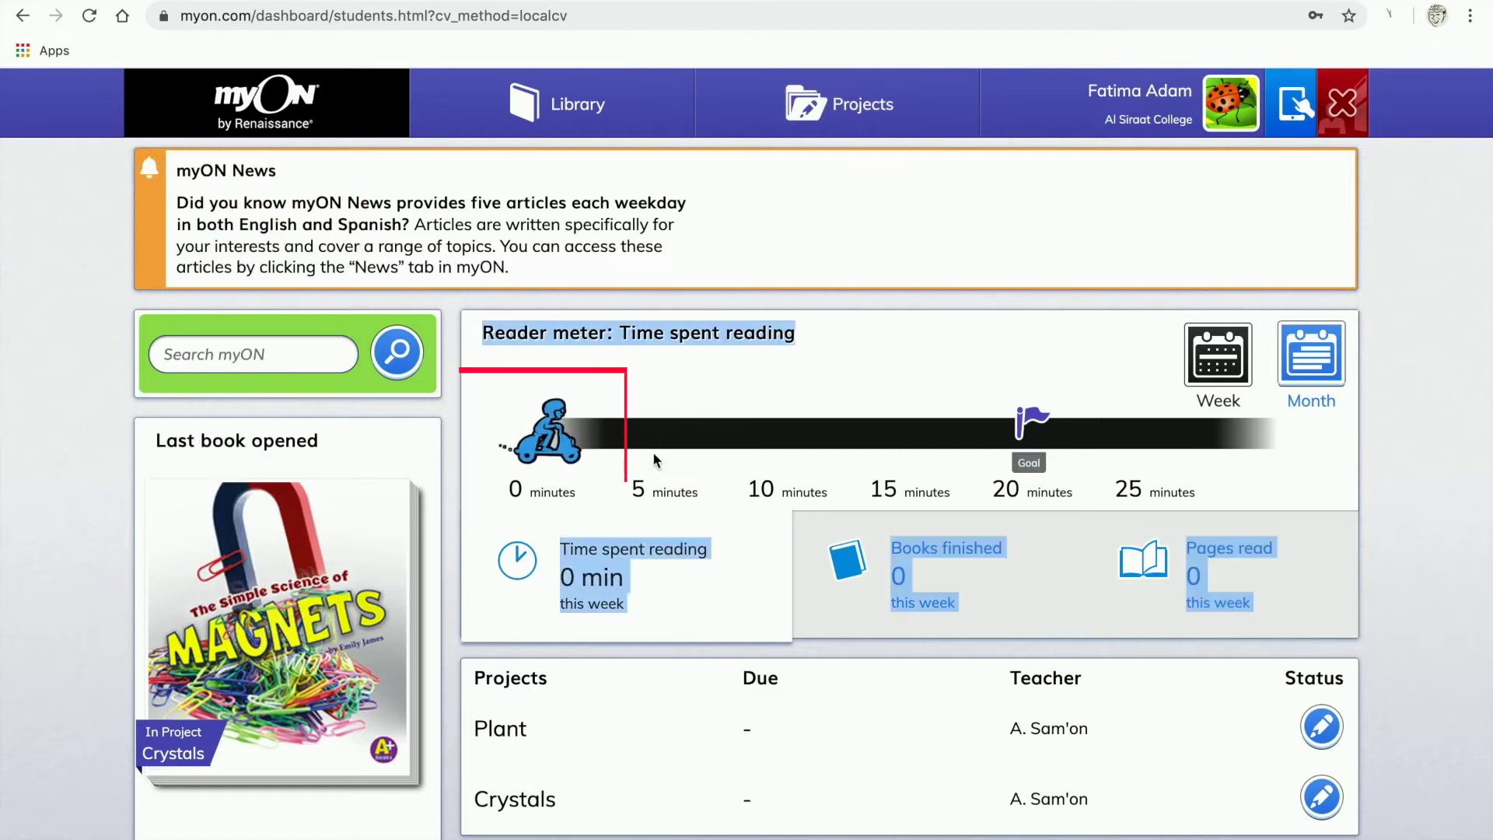
{"action": "left_click", "coordinate": [545, 376]}
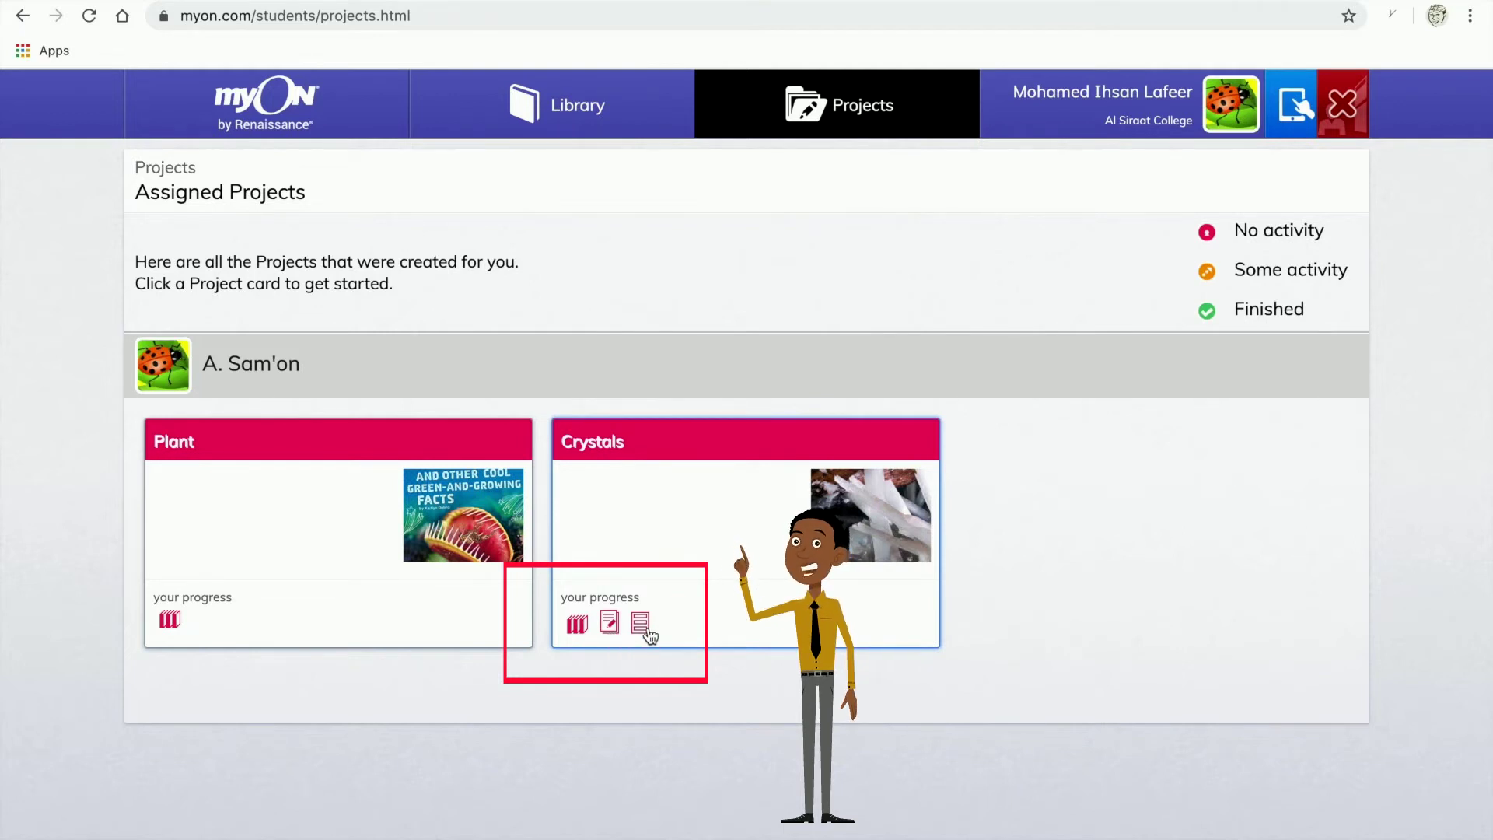
Open the Crystals project and start reading its Crystals book in the reader
{"action": "left_click", "coordinate": [709, 455]}
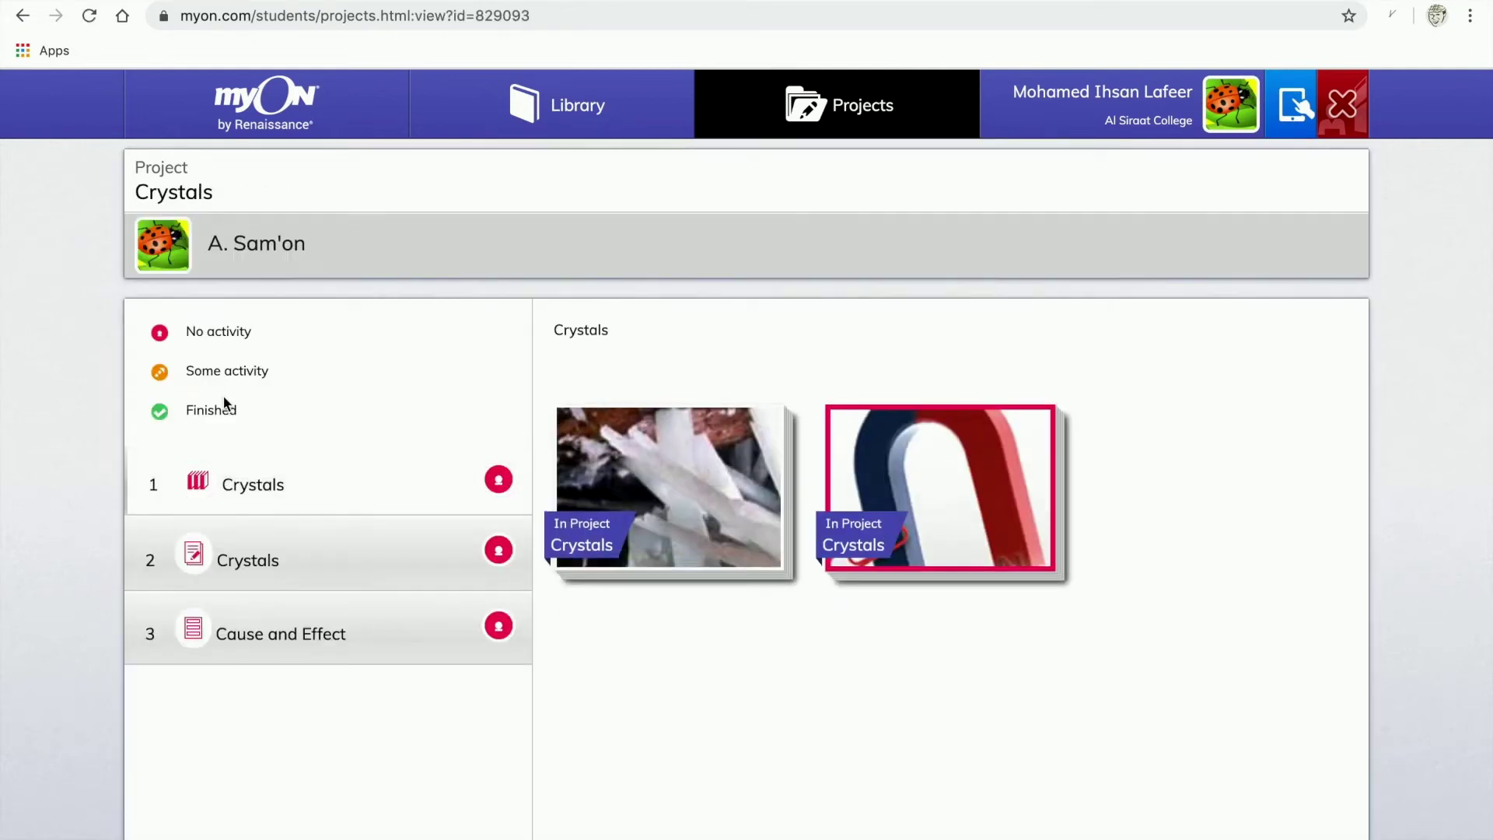
{"action": "scroll", "coordinate": [222, 397], "scroll_direction": "down", "scroll_amount": 1}
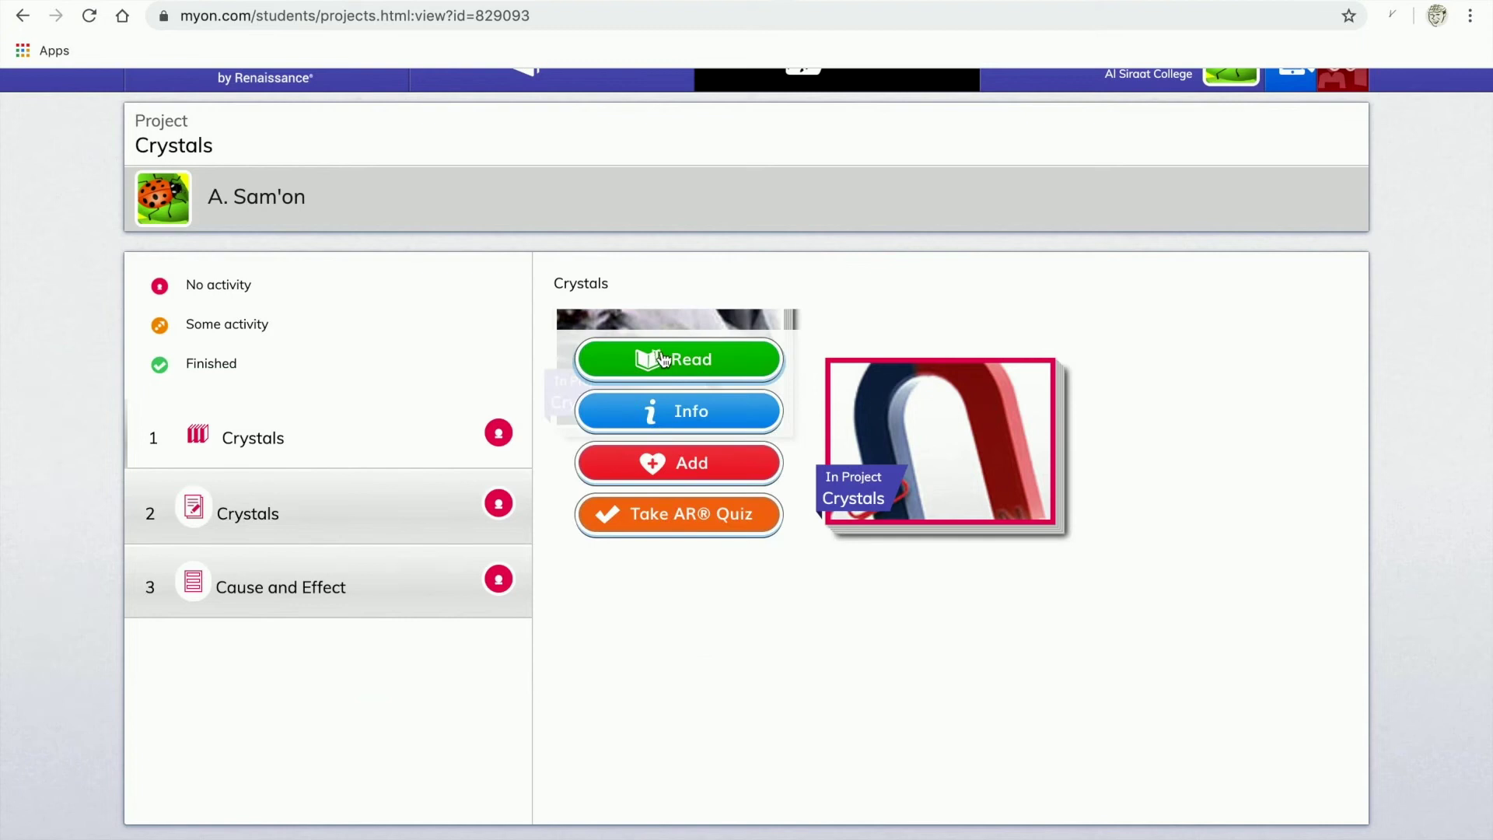
{"action": "left_click", "coordinate": [663, 362]}
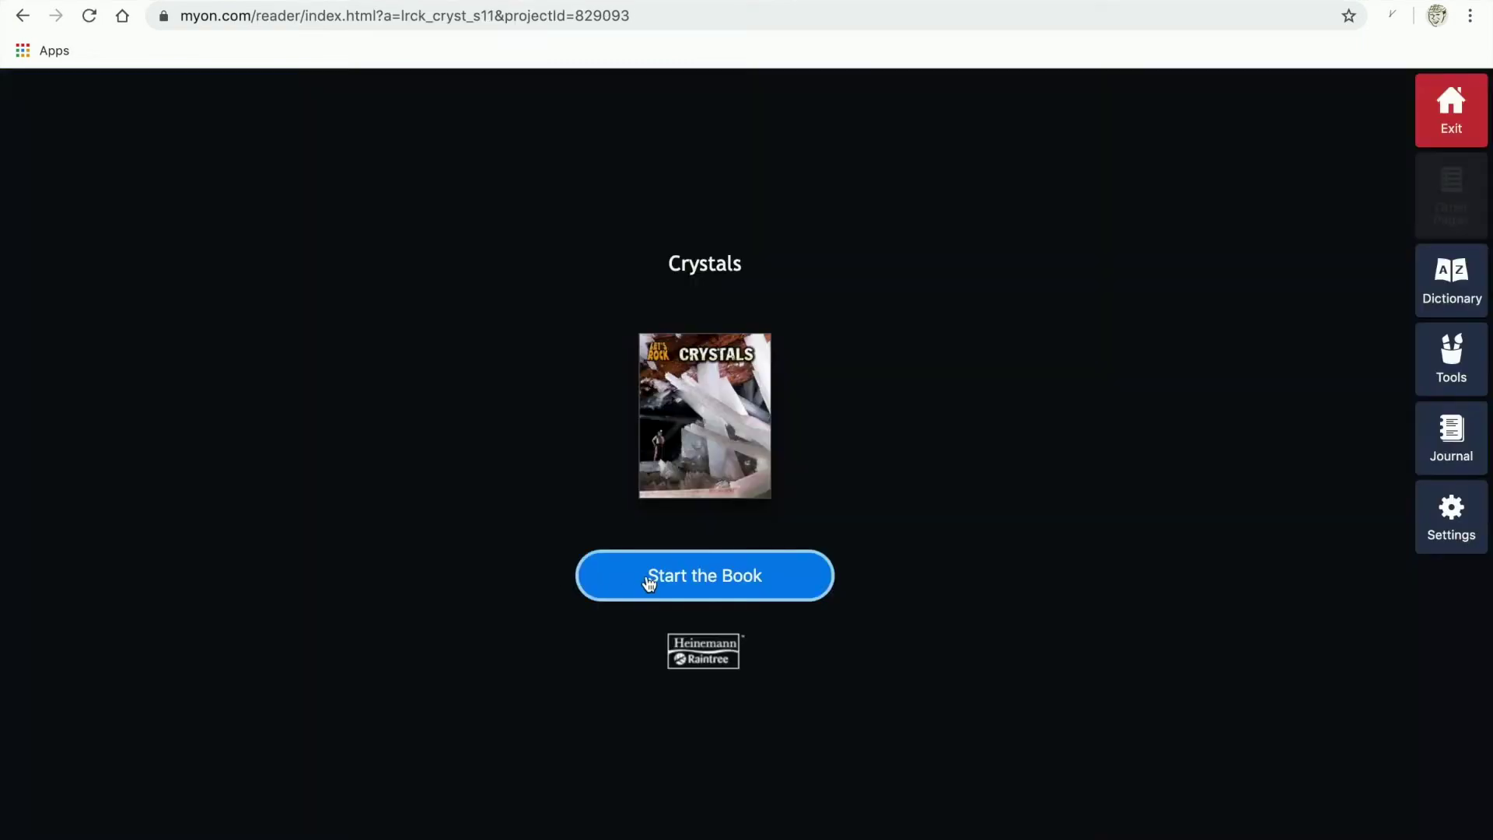
{"action": "left_click", "coordinate": [650, 579]}
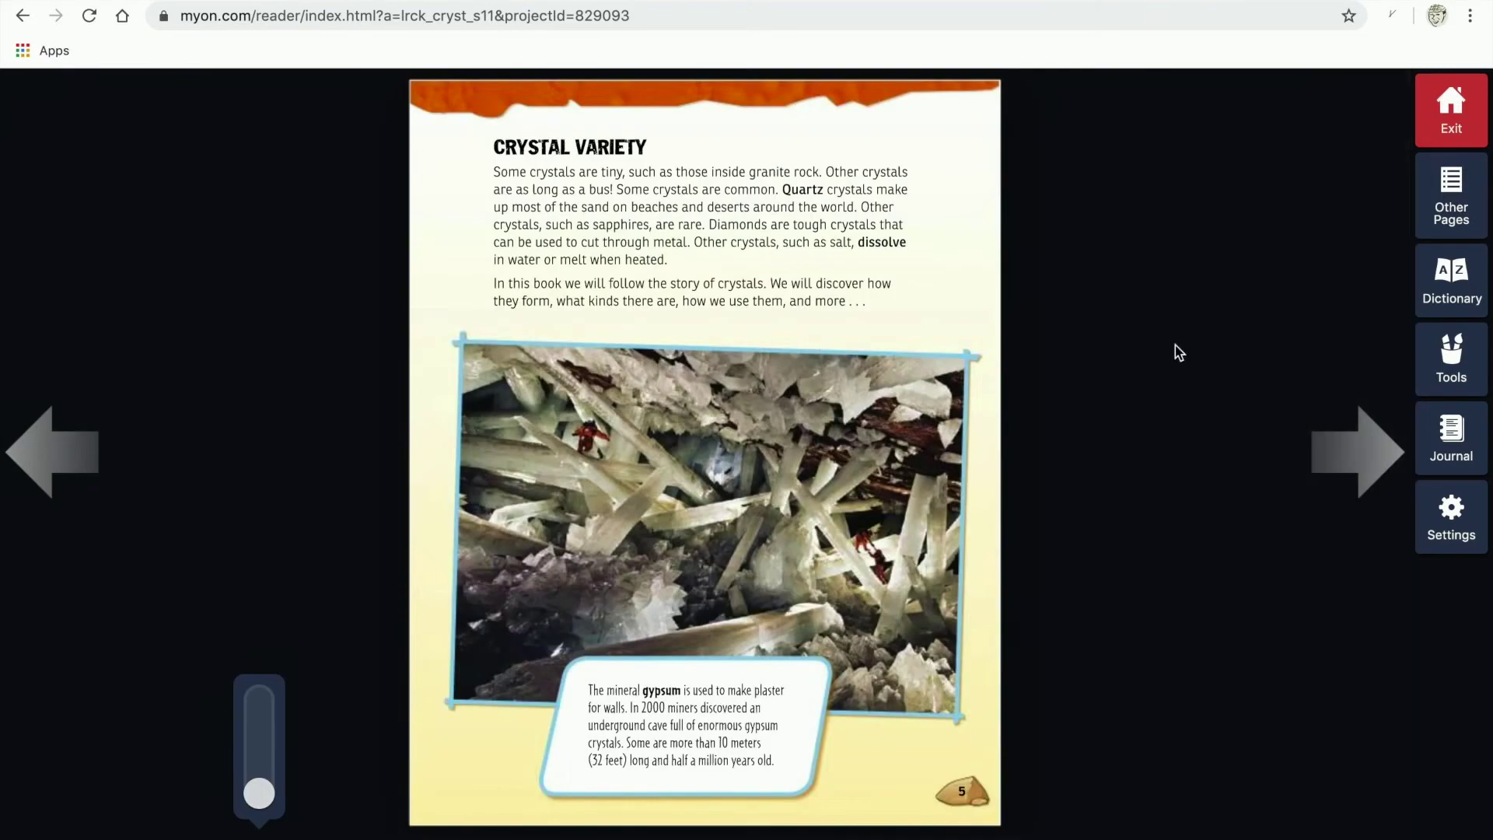
Write a journal note titled Crystals with the Crystal Variety and atom-row notes, then close it
{"action": "left_click", "coordinate": [1438, 436]}
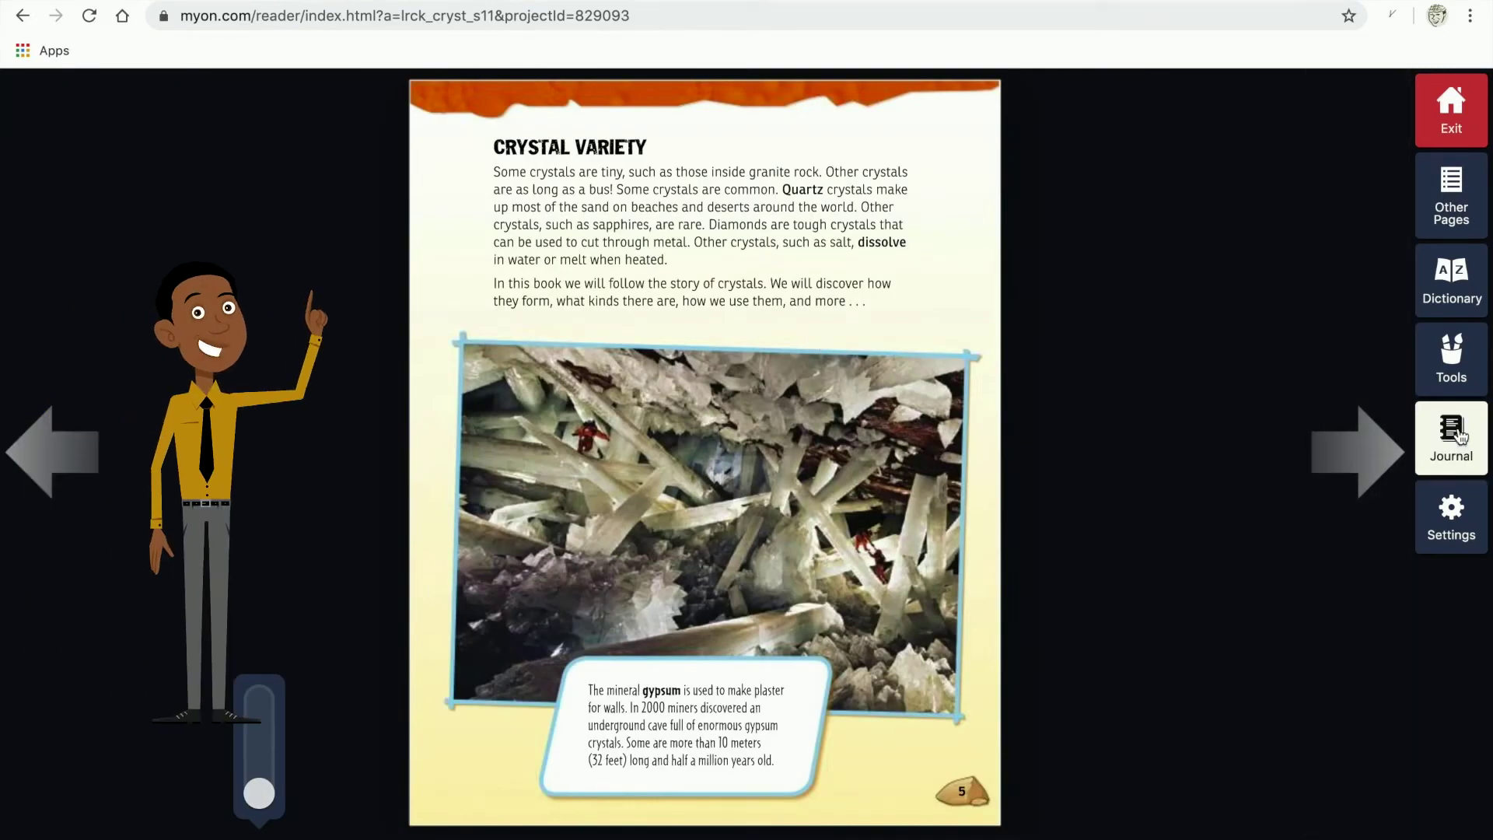
{"action": "left_click", "coordinate": [802, 351]}
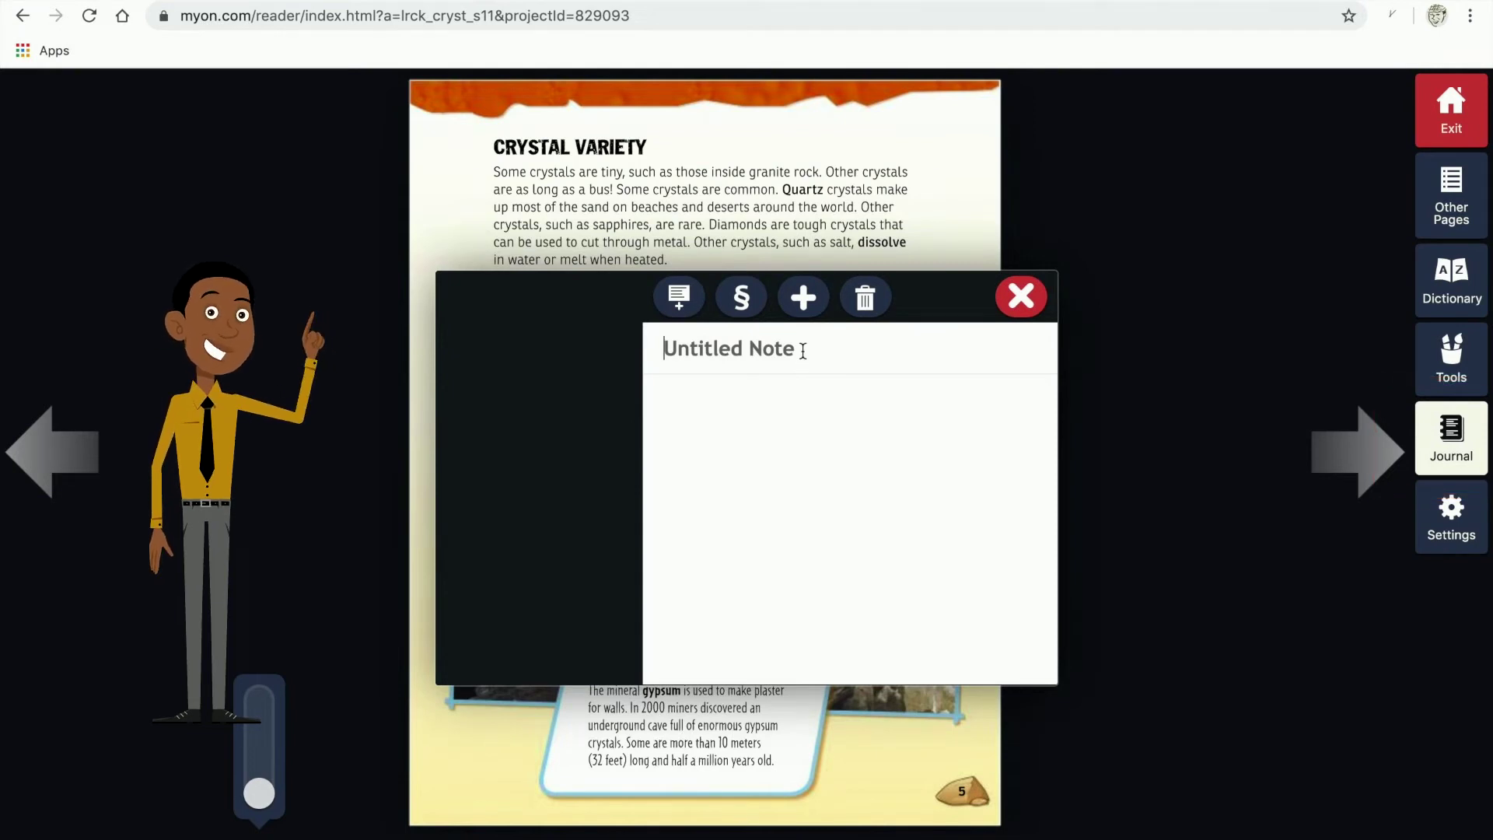
{"action": "type", "text": "Cryst"}
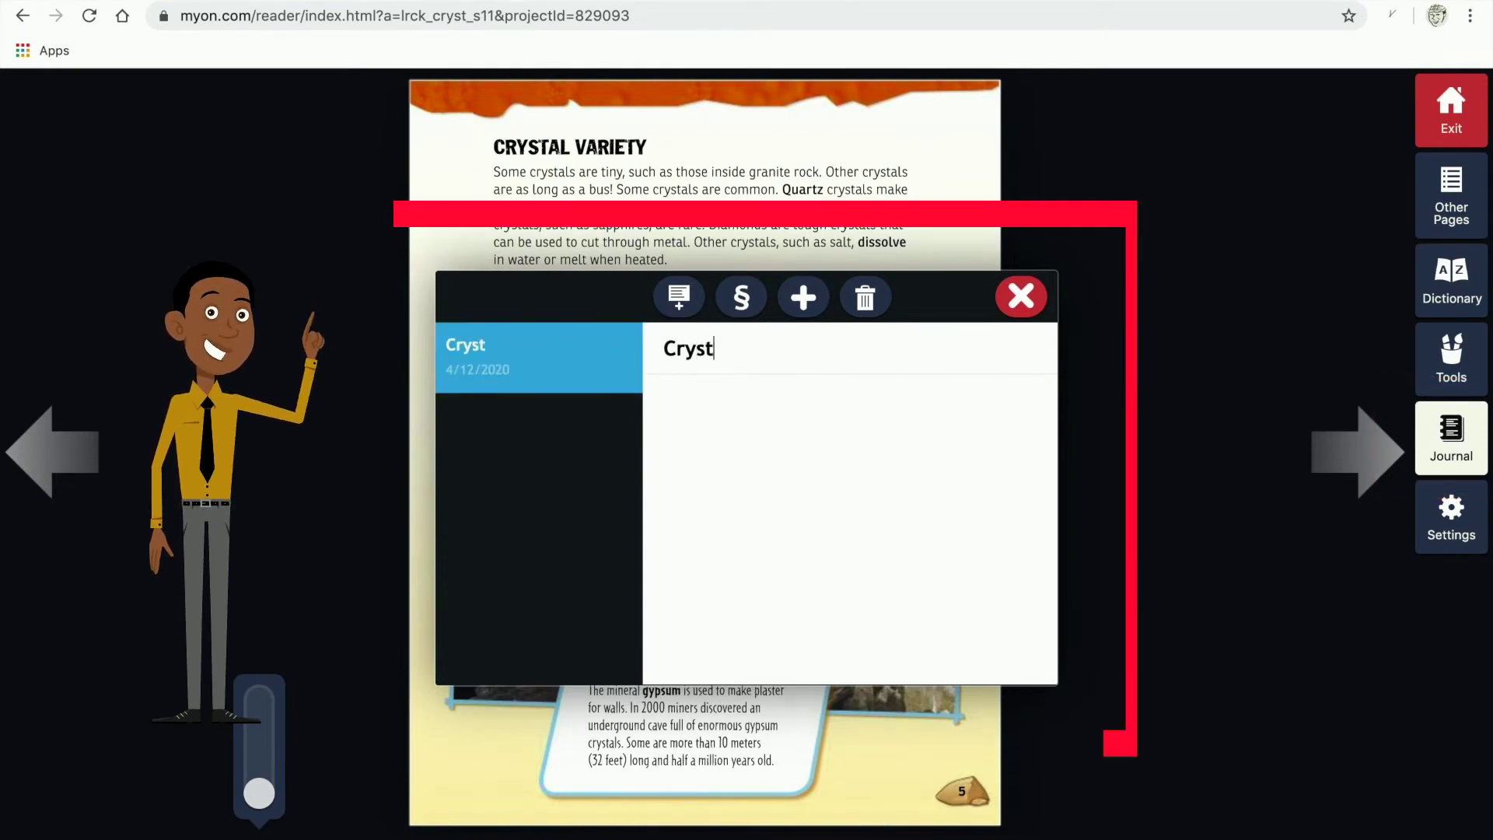
{"action": "type", "text": "al Variety How Do crystals form Cryst"}
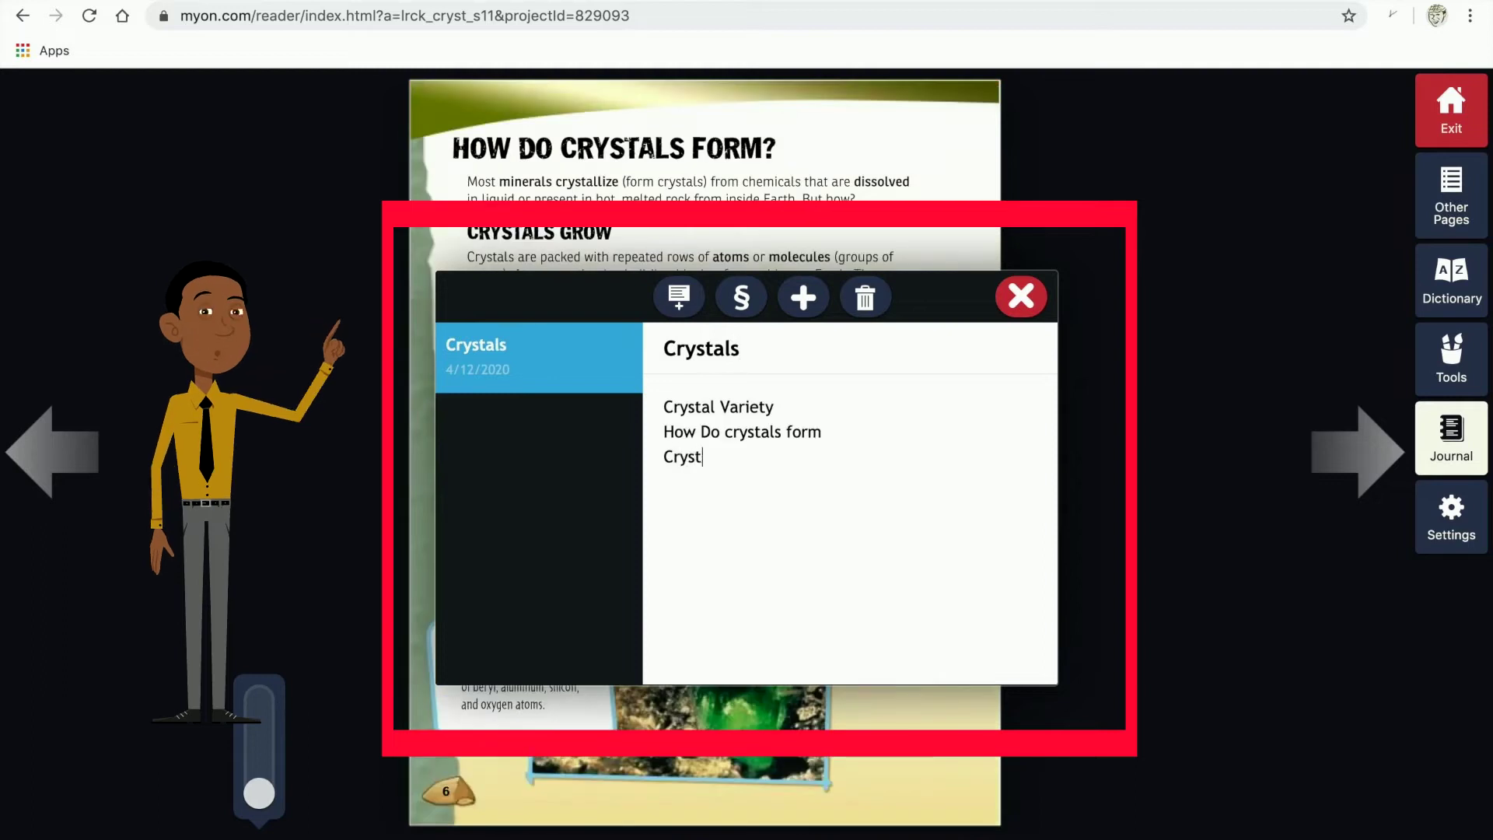
{"action": "type", "text": "als are "}
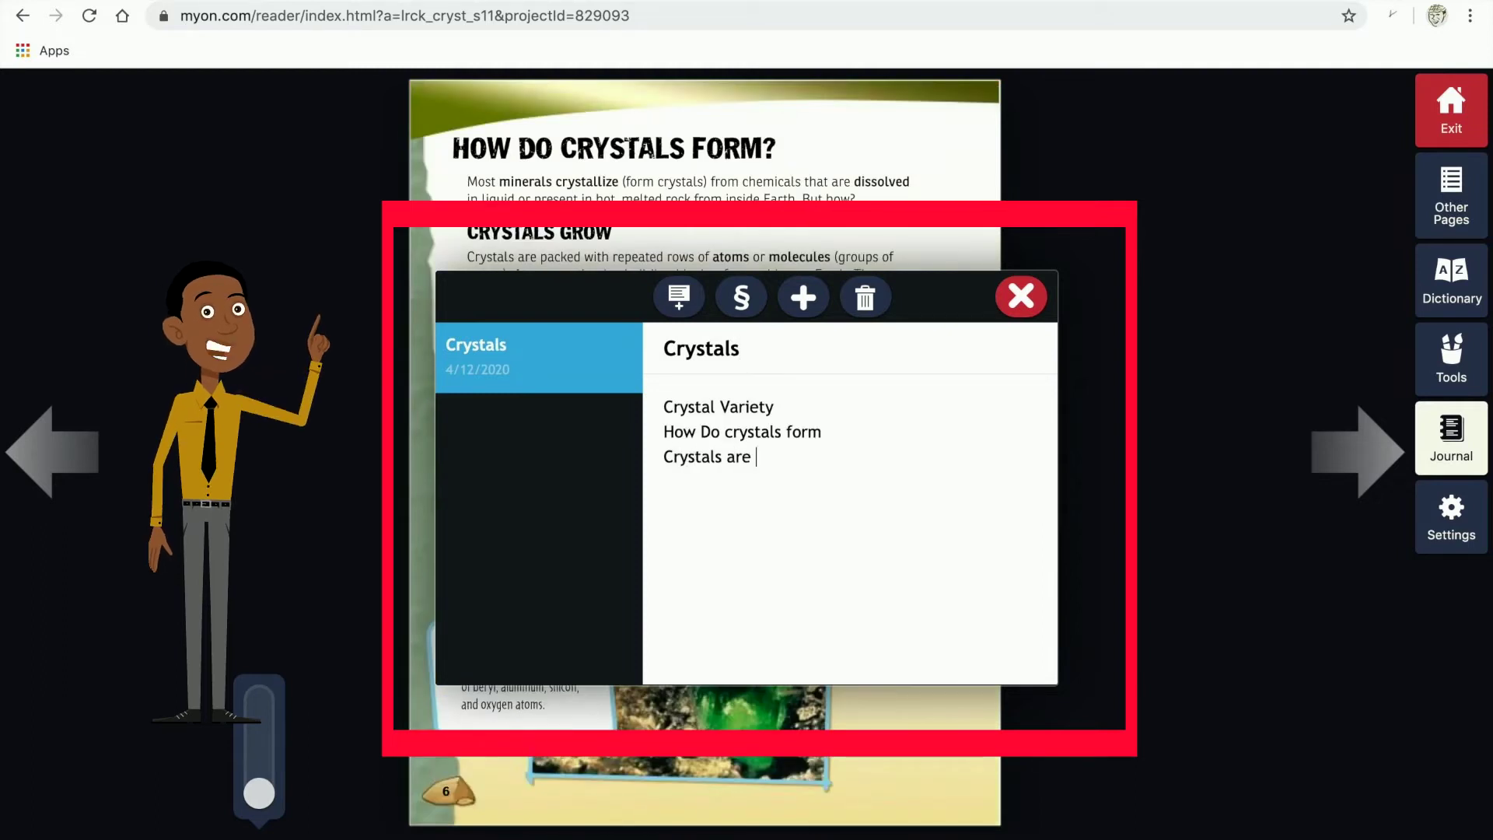
{"action": "type", "text": "packed with repeated "}
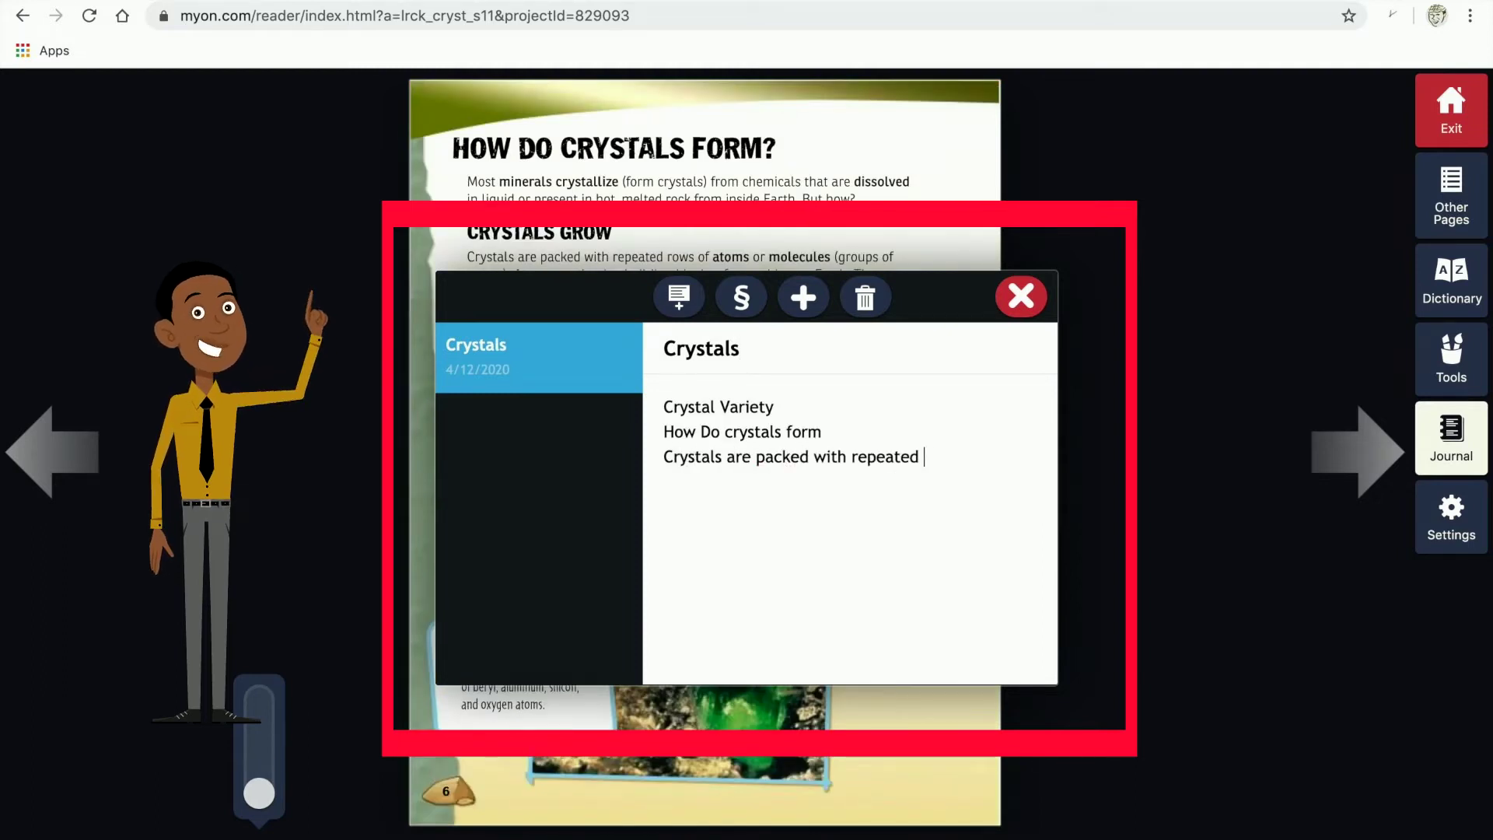
{"action": "type", "text": "rows of ato"}
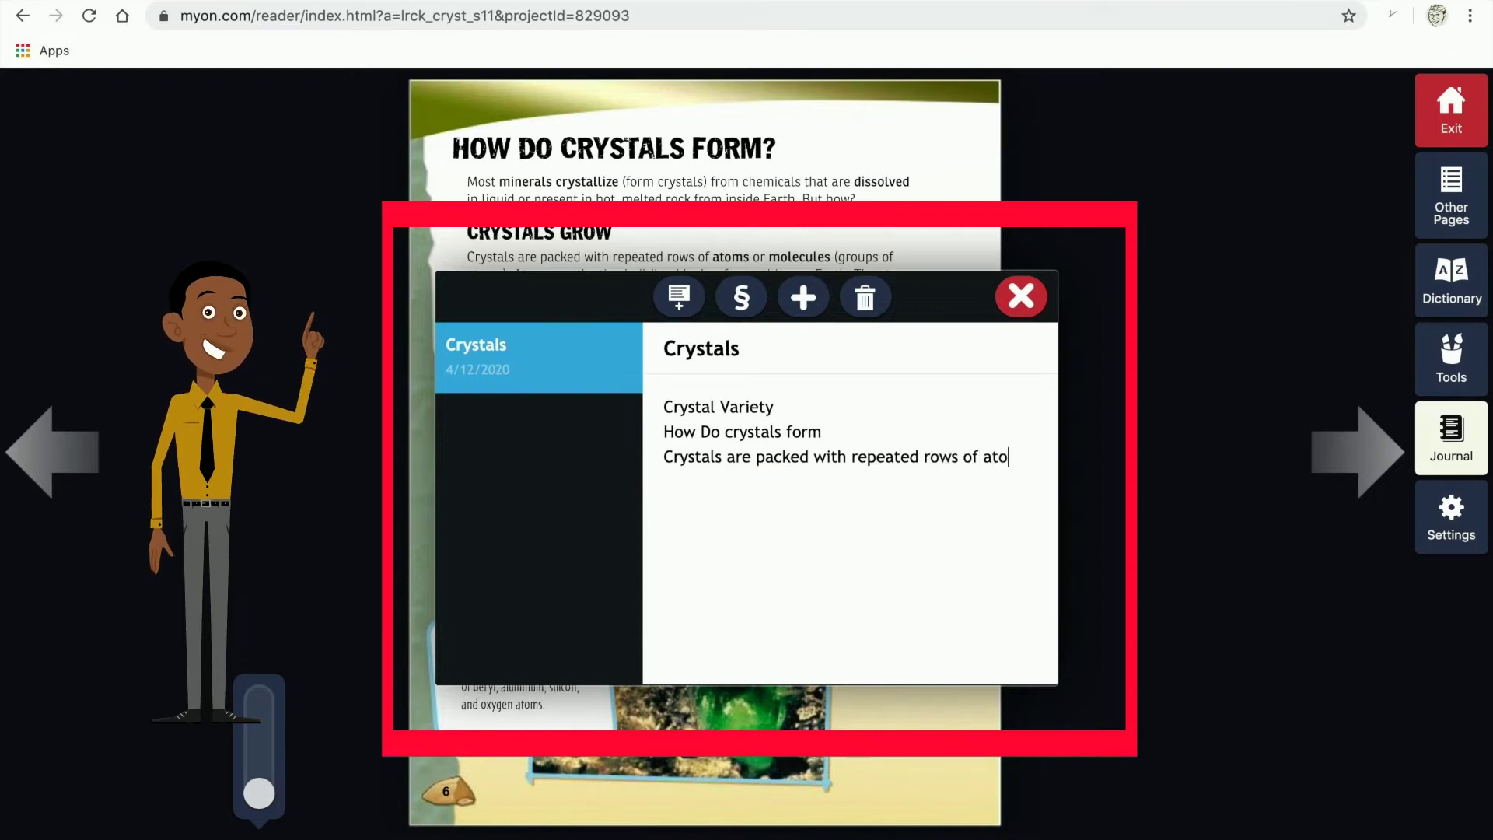
{"action": "type", "text": "ms"}
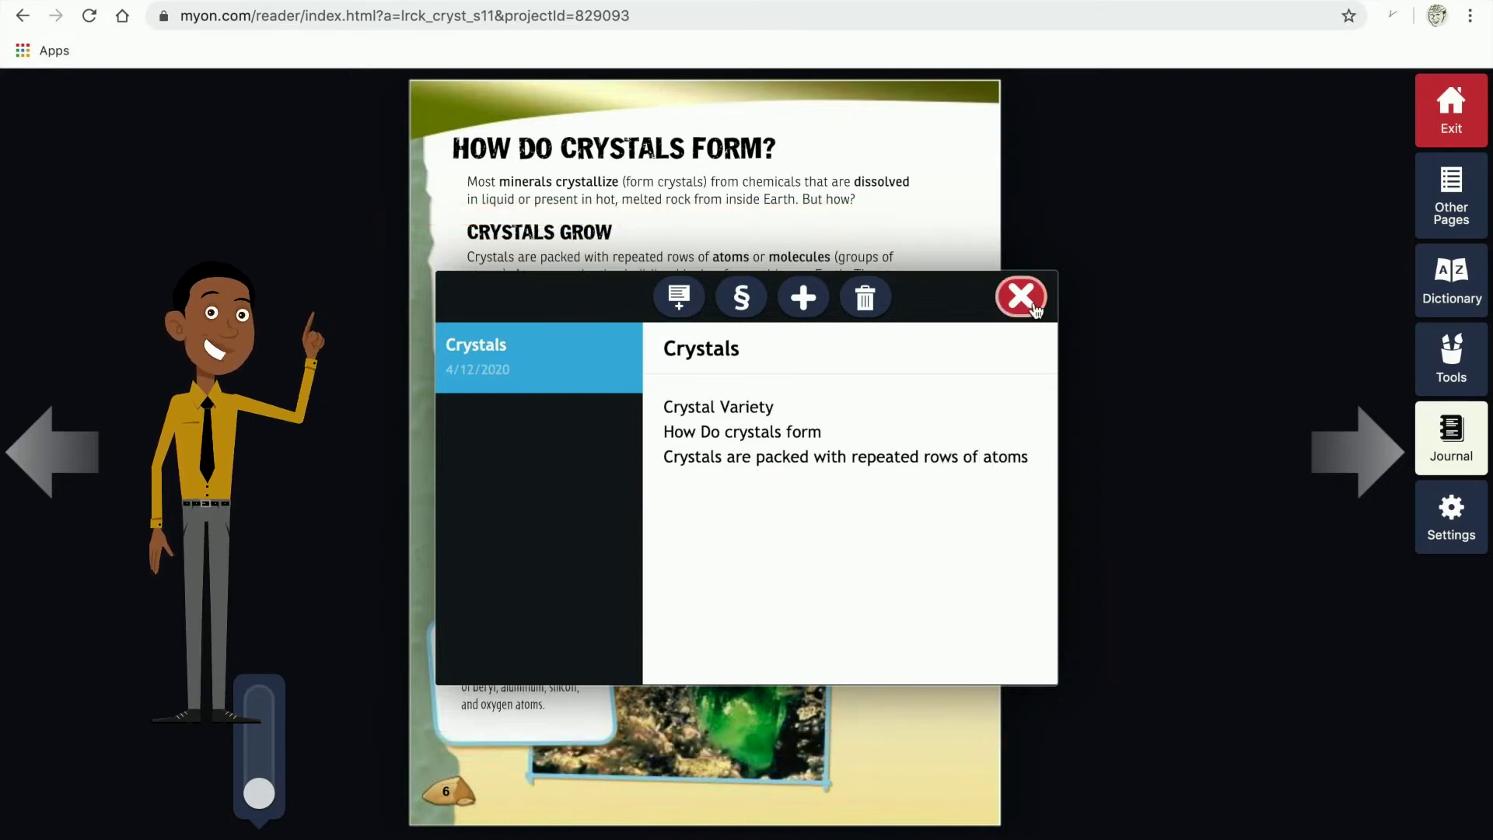
{"action": "left_click", "coordinate": [1021, 298]}
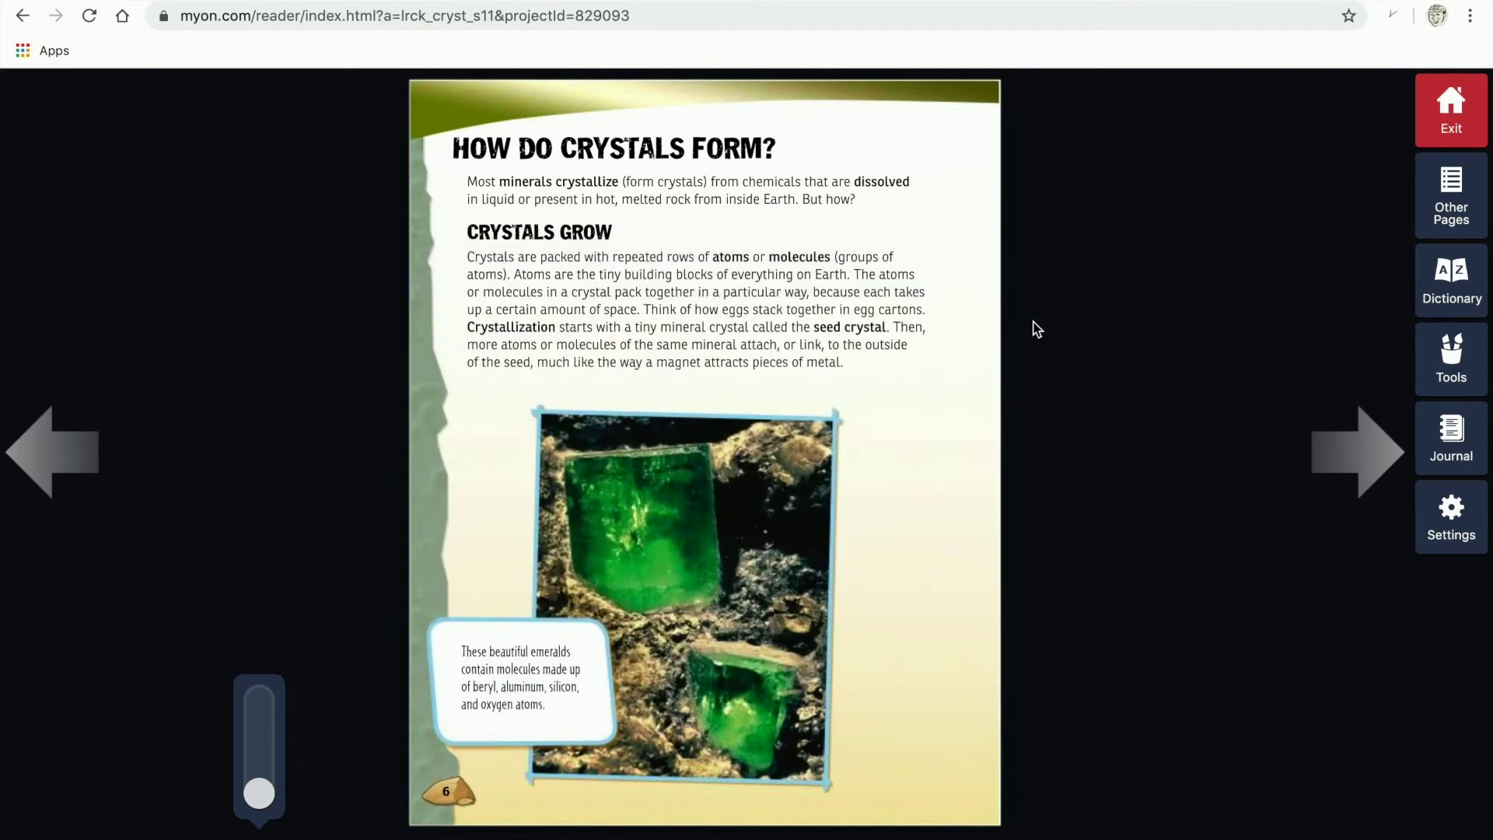
Start the Crystals writing task about how crystals are made
{"action": "key", "text": "Right"}
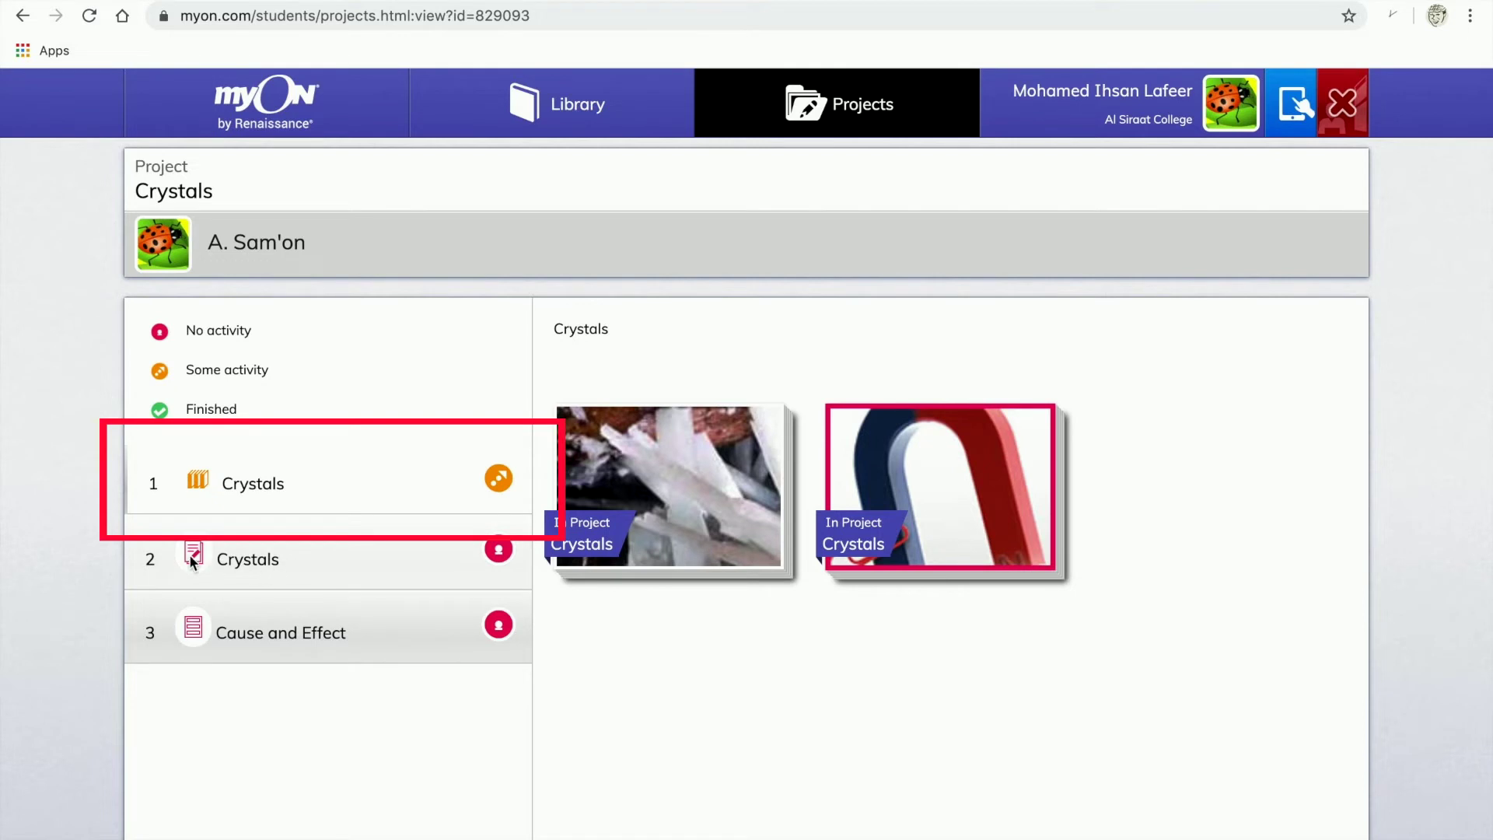
{"action": "left_click", "coordinate": [426, 579]}
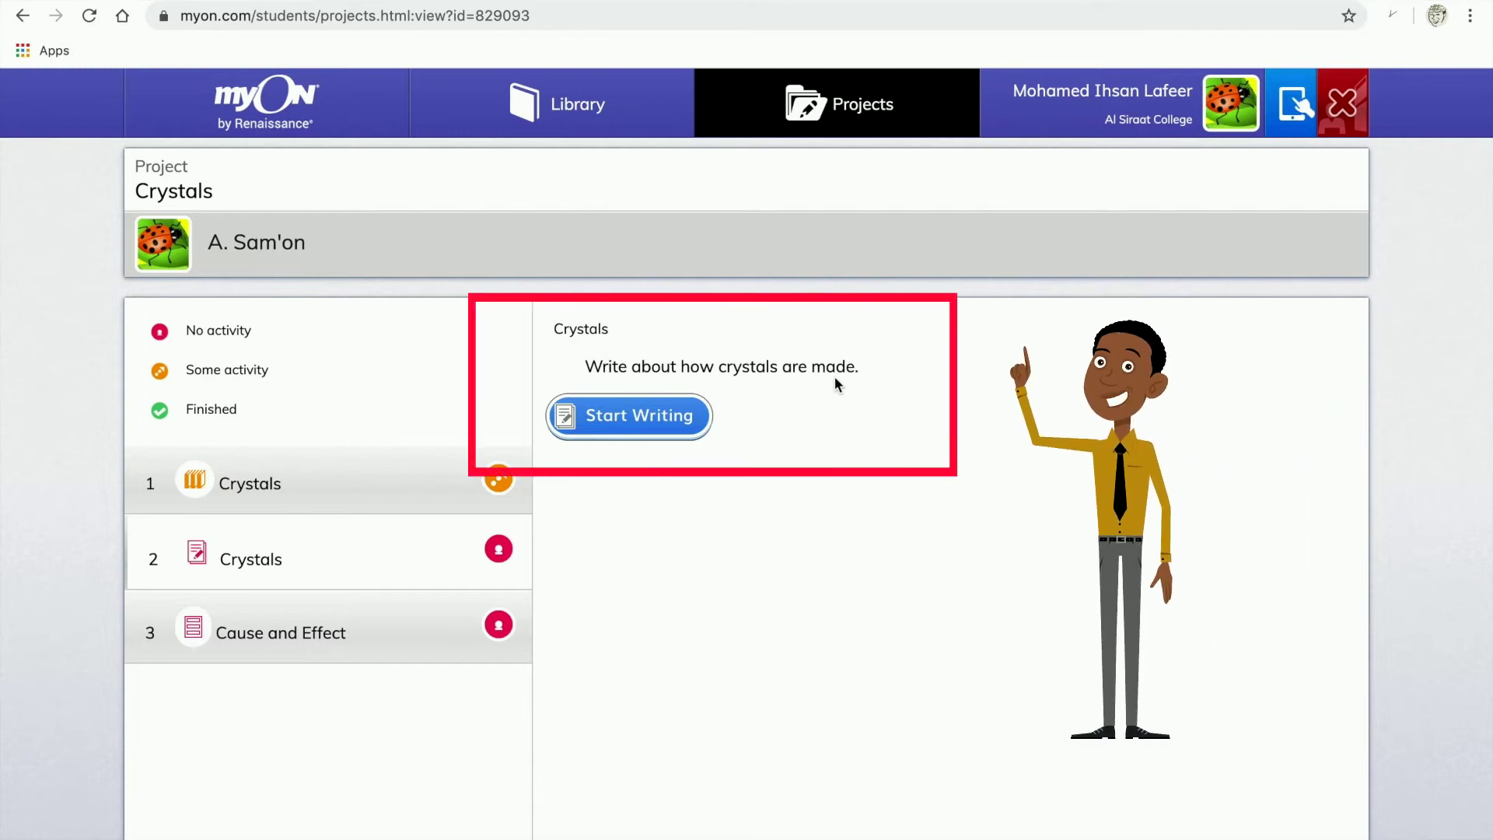
{"action": "left_click", "coordinate": [653, 425]}
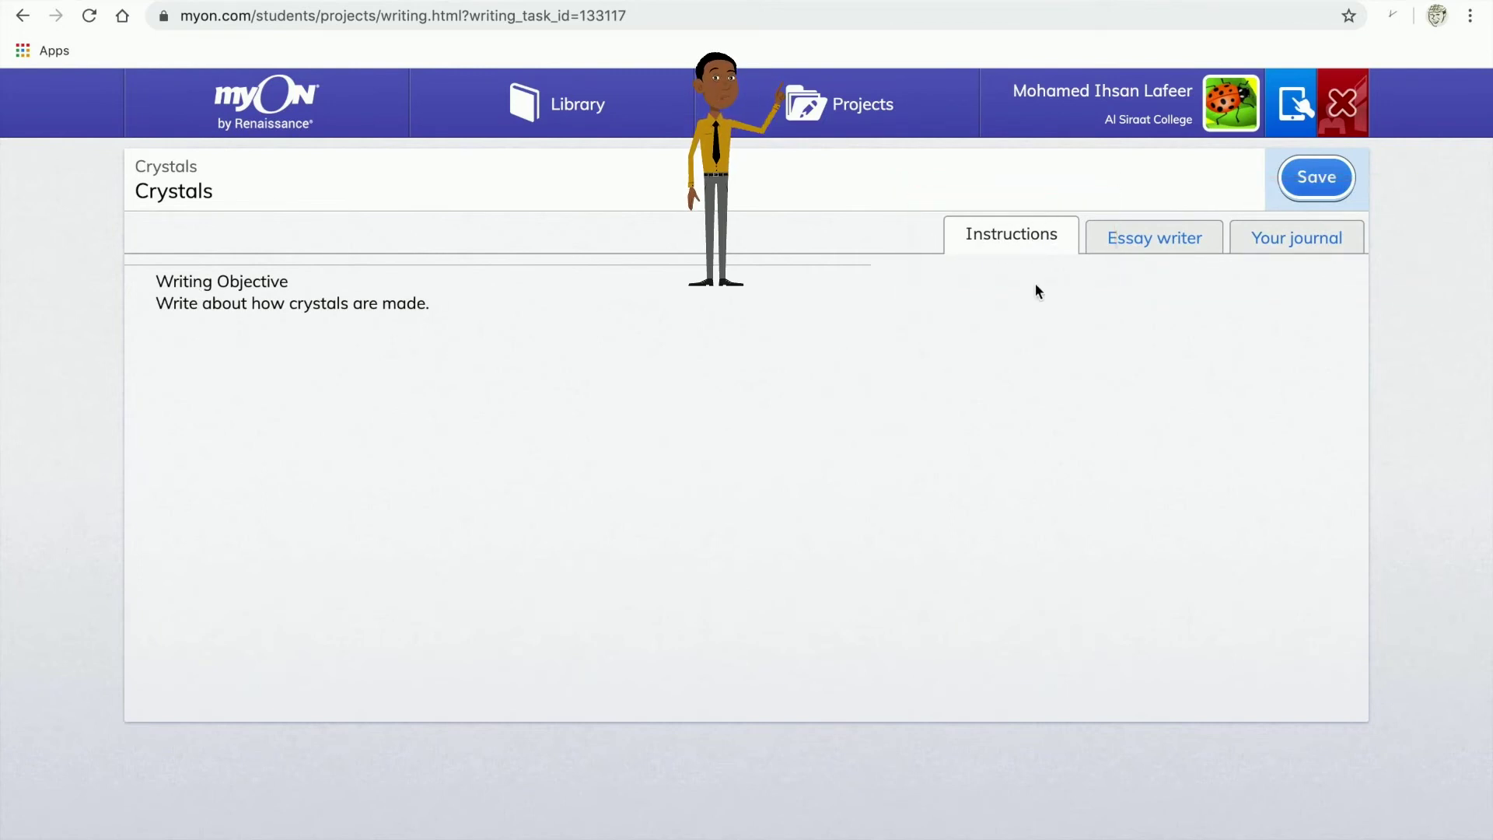
Title the essay How Crystals Are Made and write 'Crystals take very long to chane'
{"action": "left_click", "coordinate": [1127, 246]}
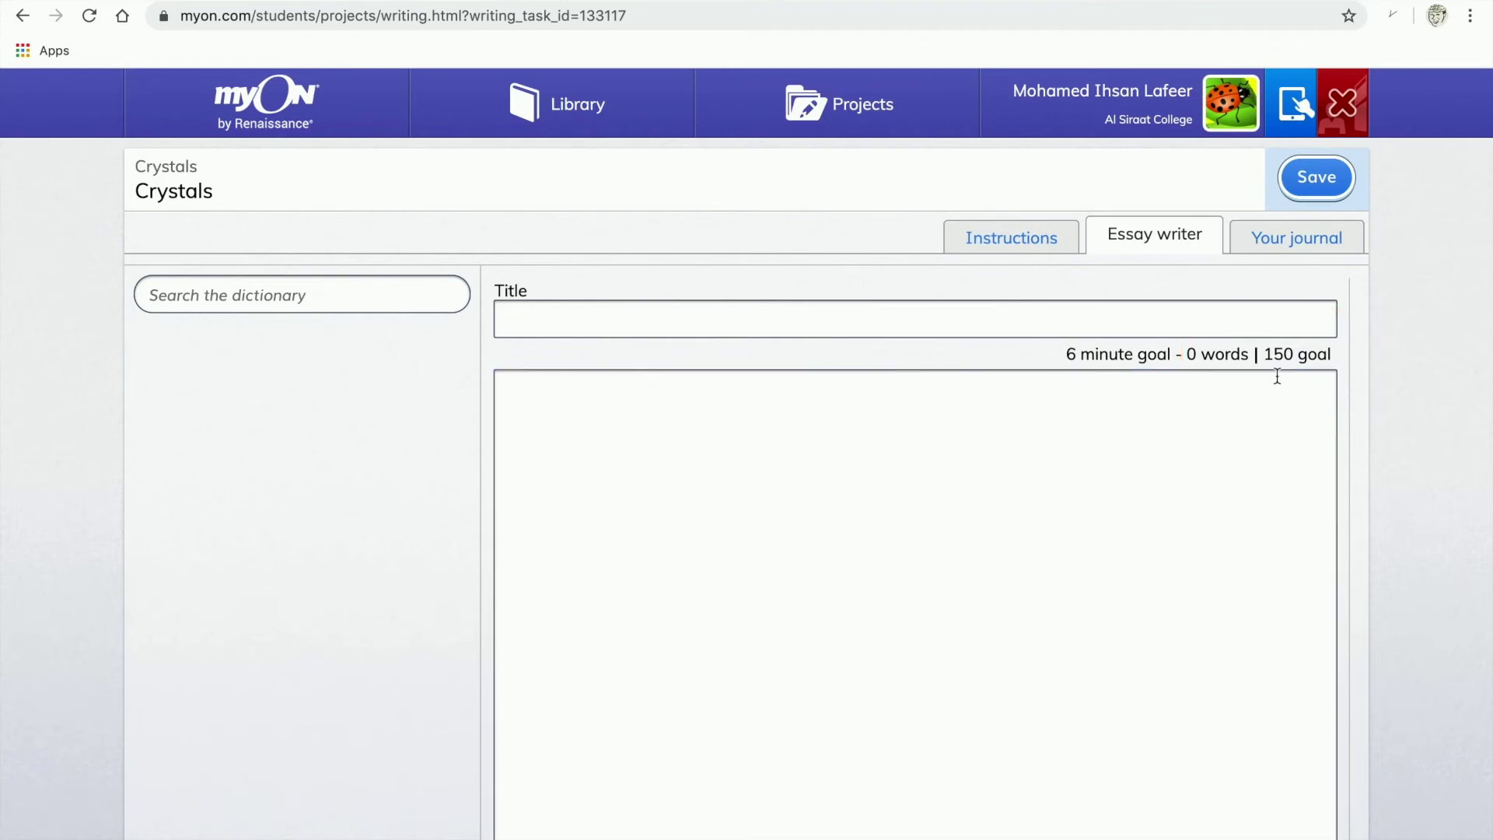
{"action": "left_click", "coordinate": [693, 326]}
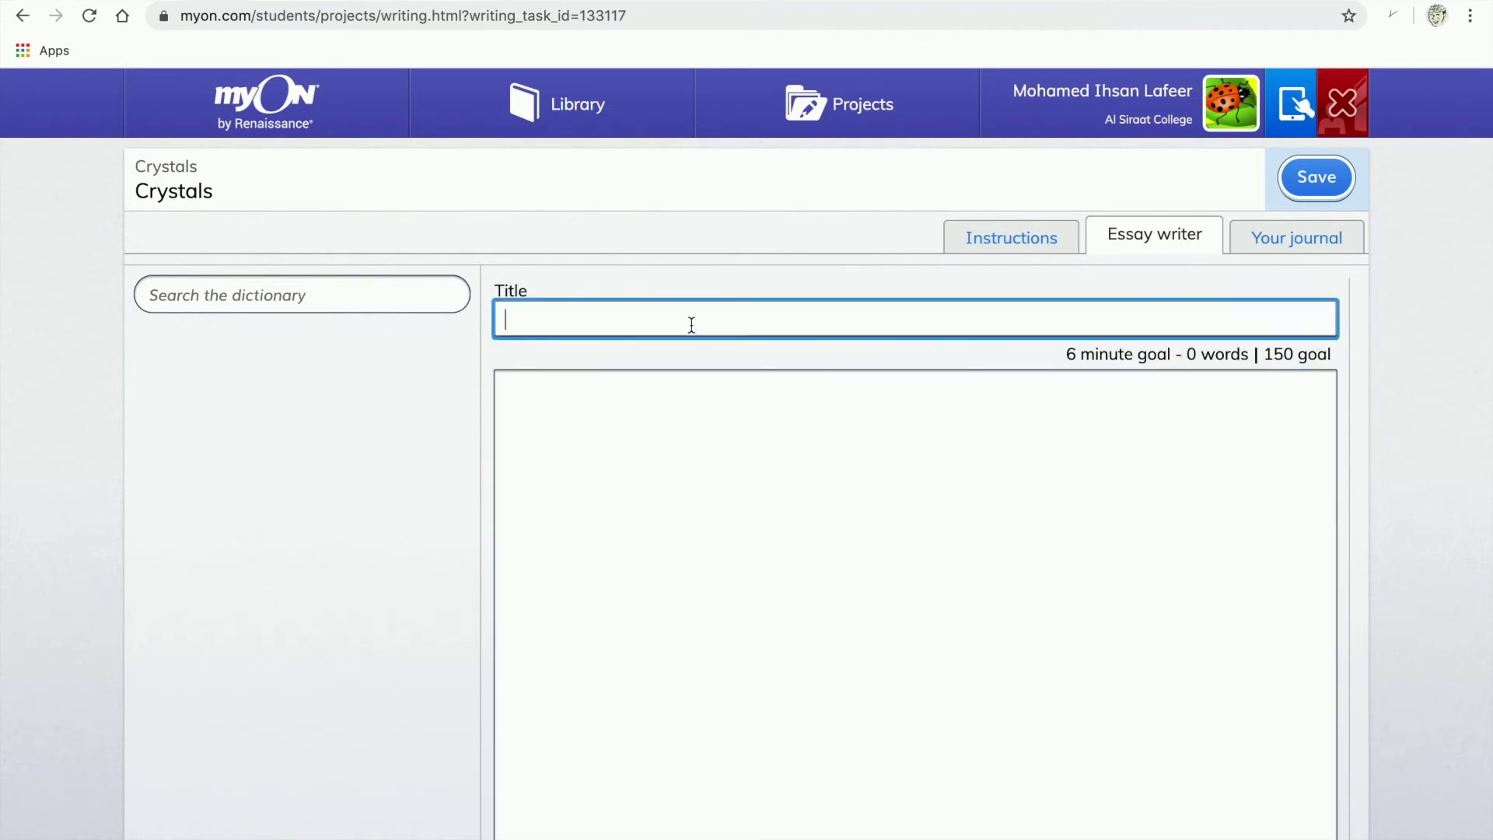
{"action": "type", "text": "How Crystals Are Made"}
{"action": "left_click", "coordinate": [597, 400]}
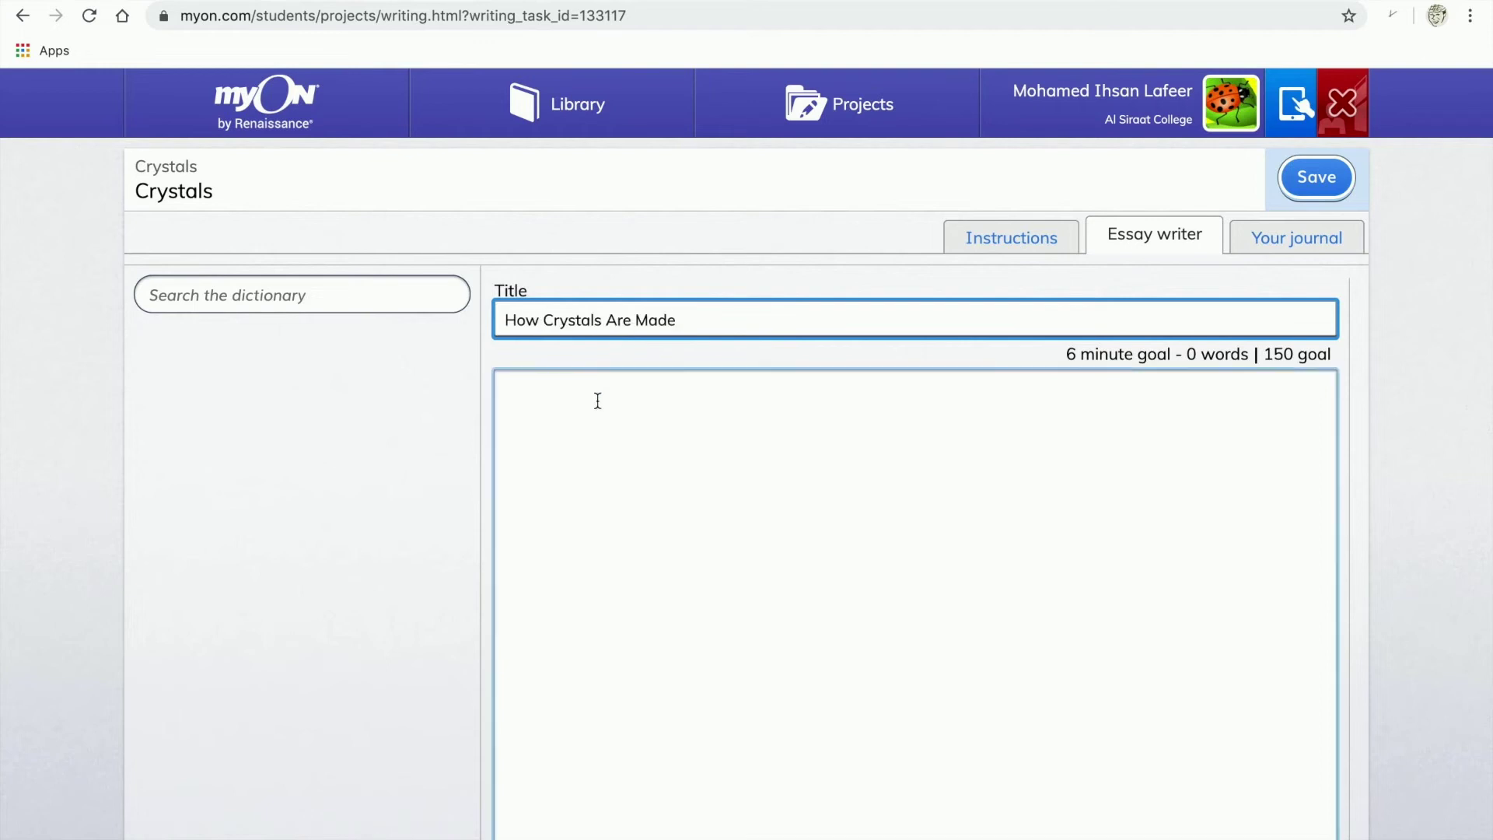
{"action": "left_click", "coordinate": [596, 401]}
{"action": "type", "text": "Crystals take very long to chane."}
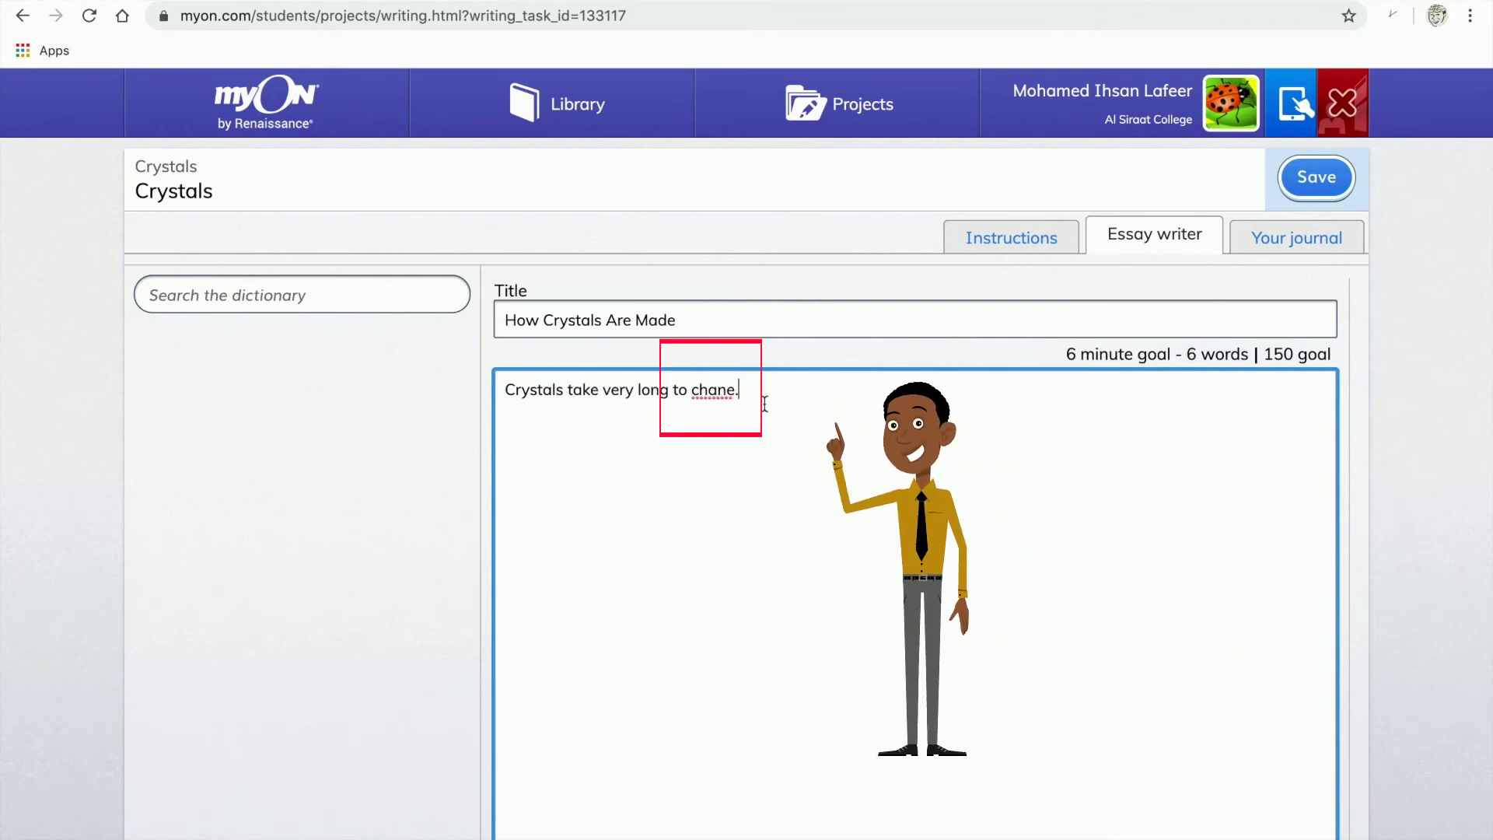
{"action": "key", "text": "BackSpace"}
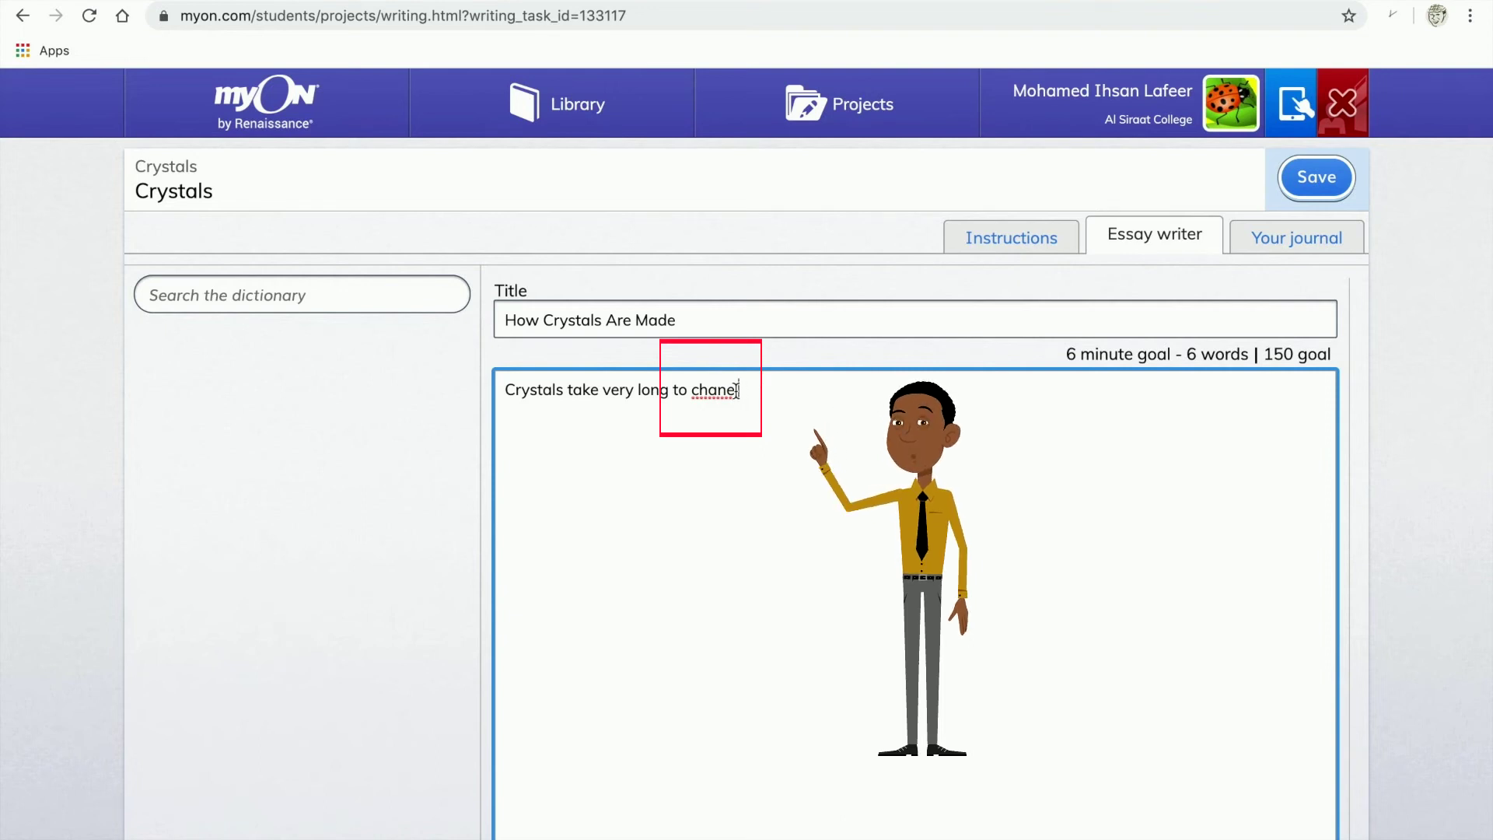
Look up 'chane' in the dictionary, pick 'change' and correct the essay word to change
{"action": "left_click", "coordinate": [427, 296]}
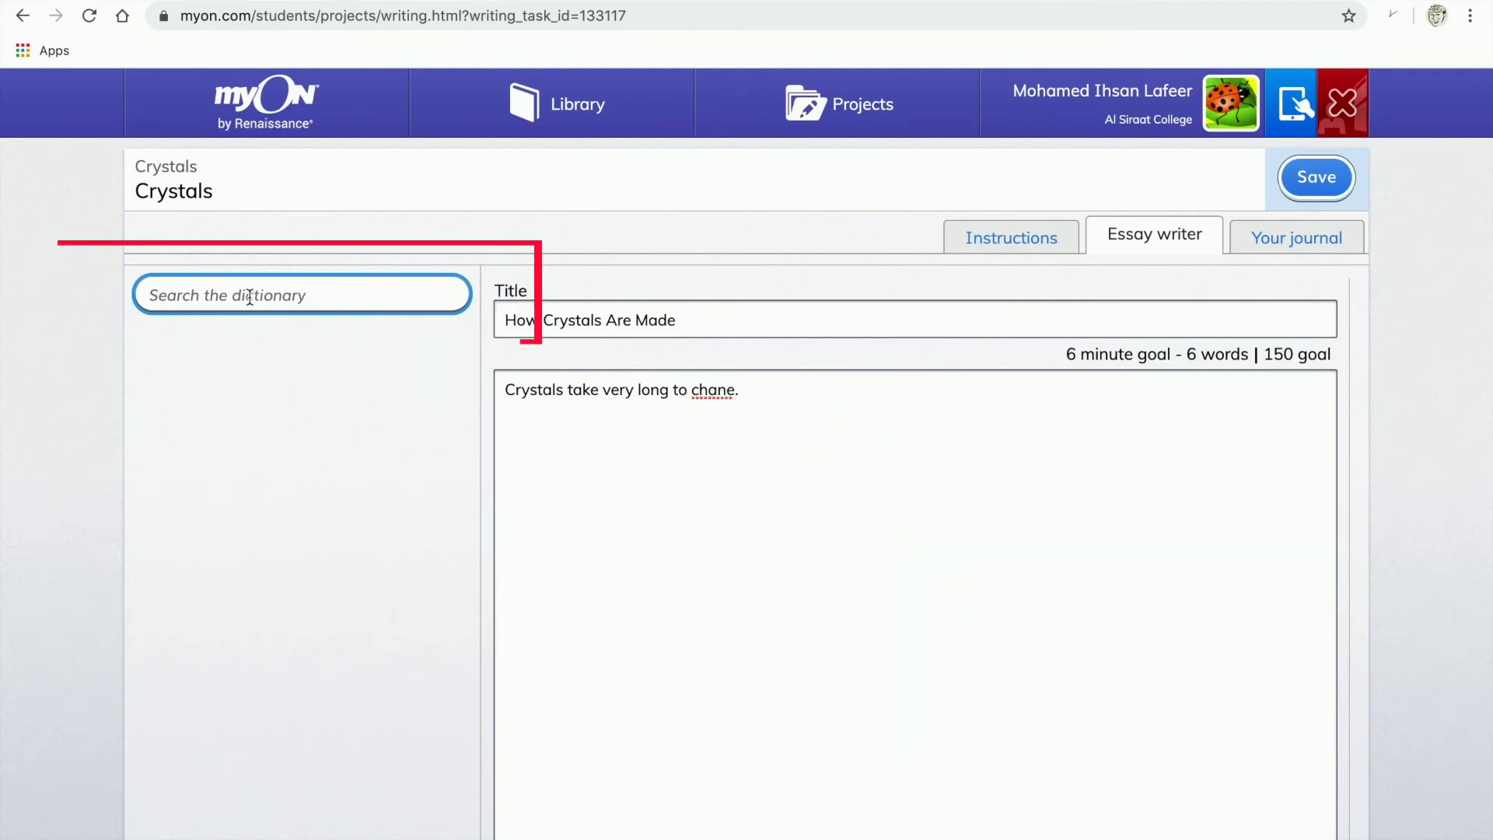
{"action": "type", "text": "chane"}
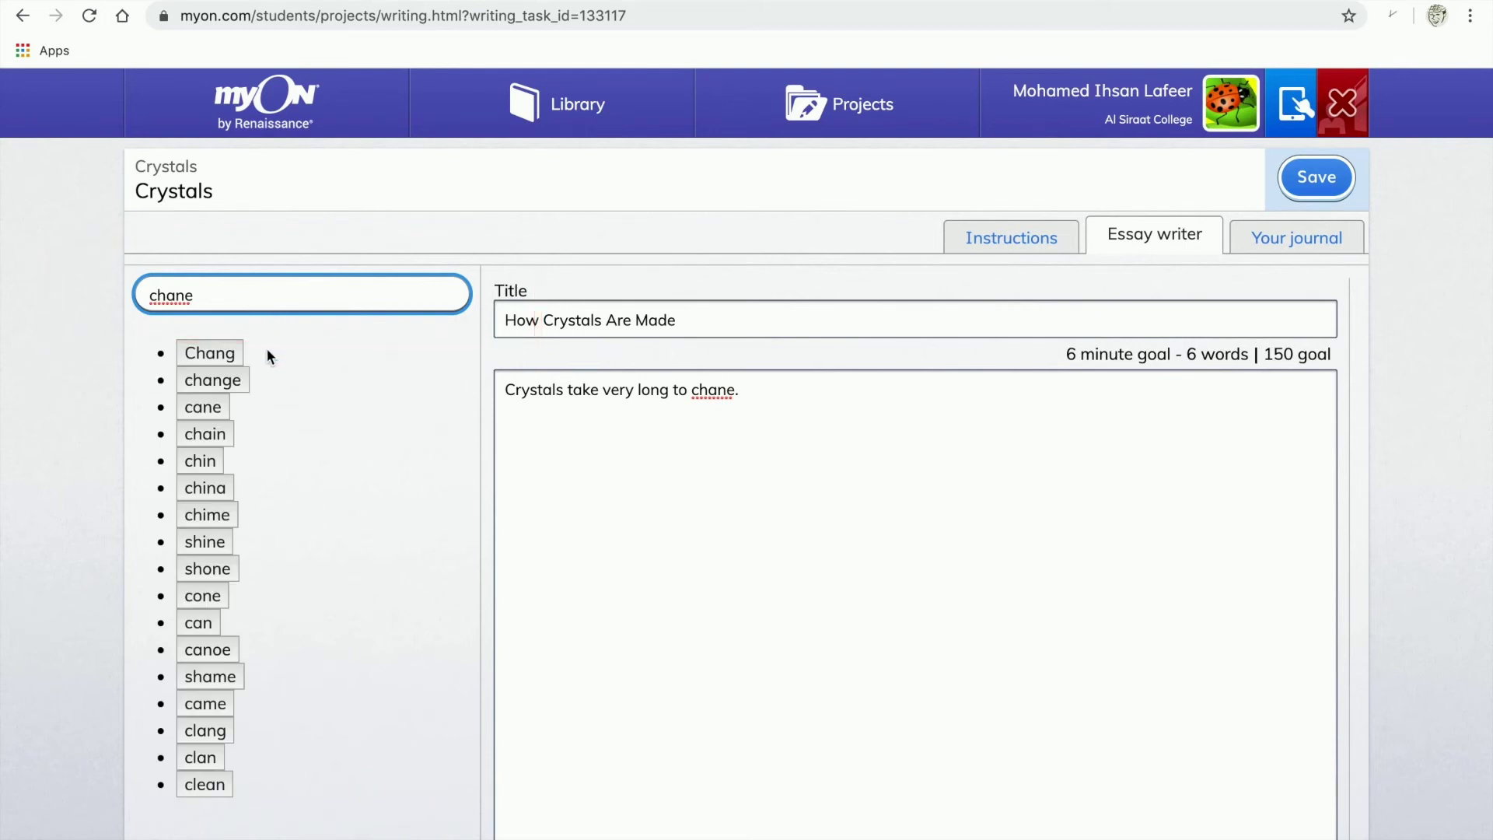
{"action": "left_click", "coordinate": [216, 385]}
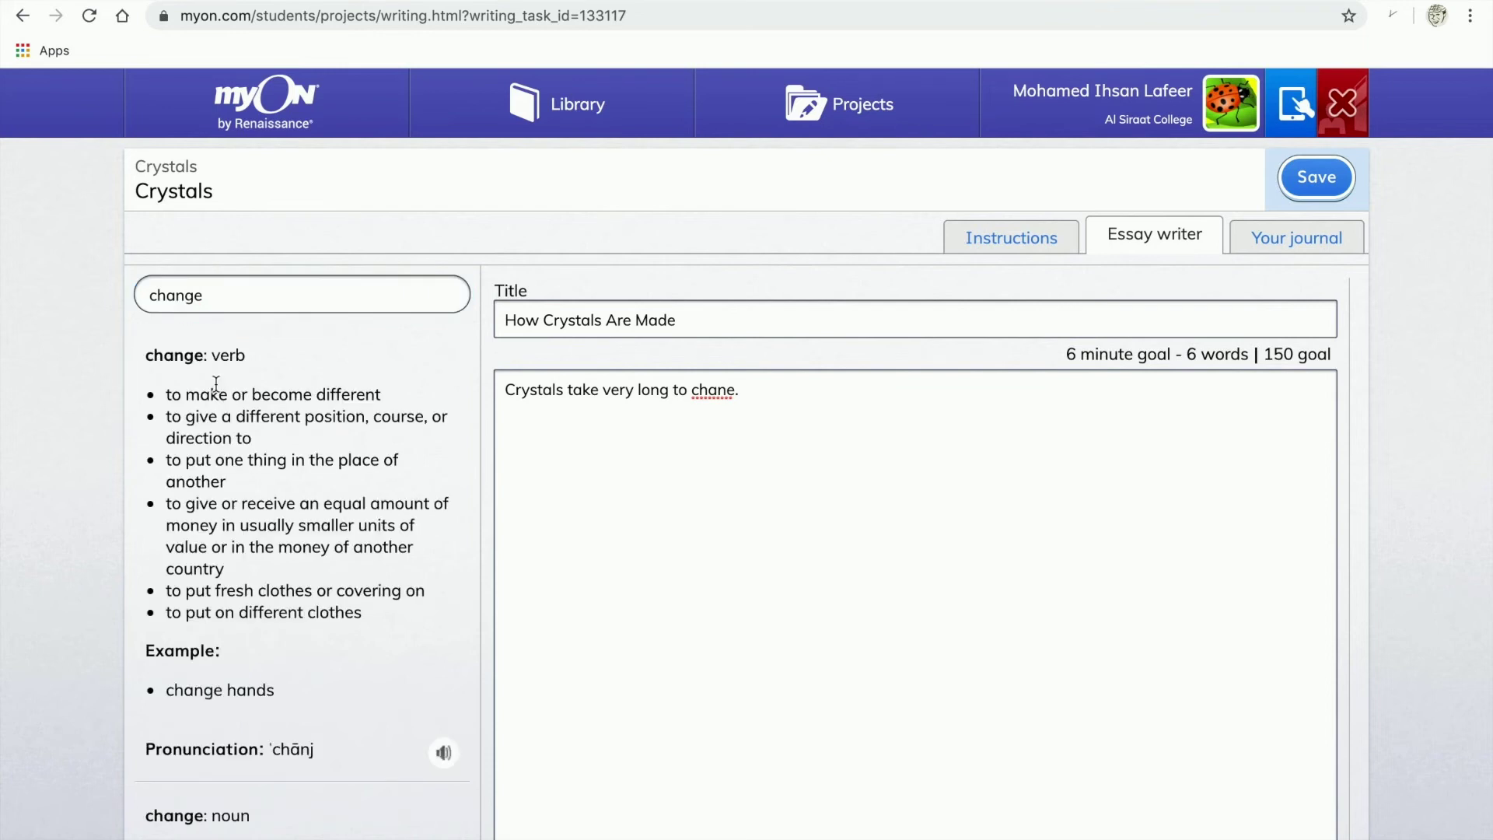
{"action": "left_click", "coordinate": [701, 427]}
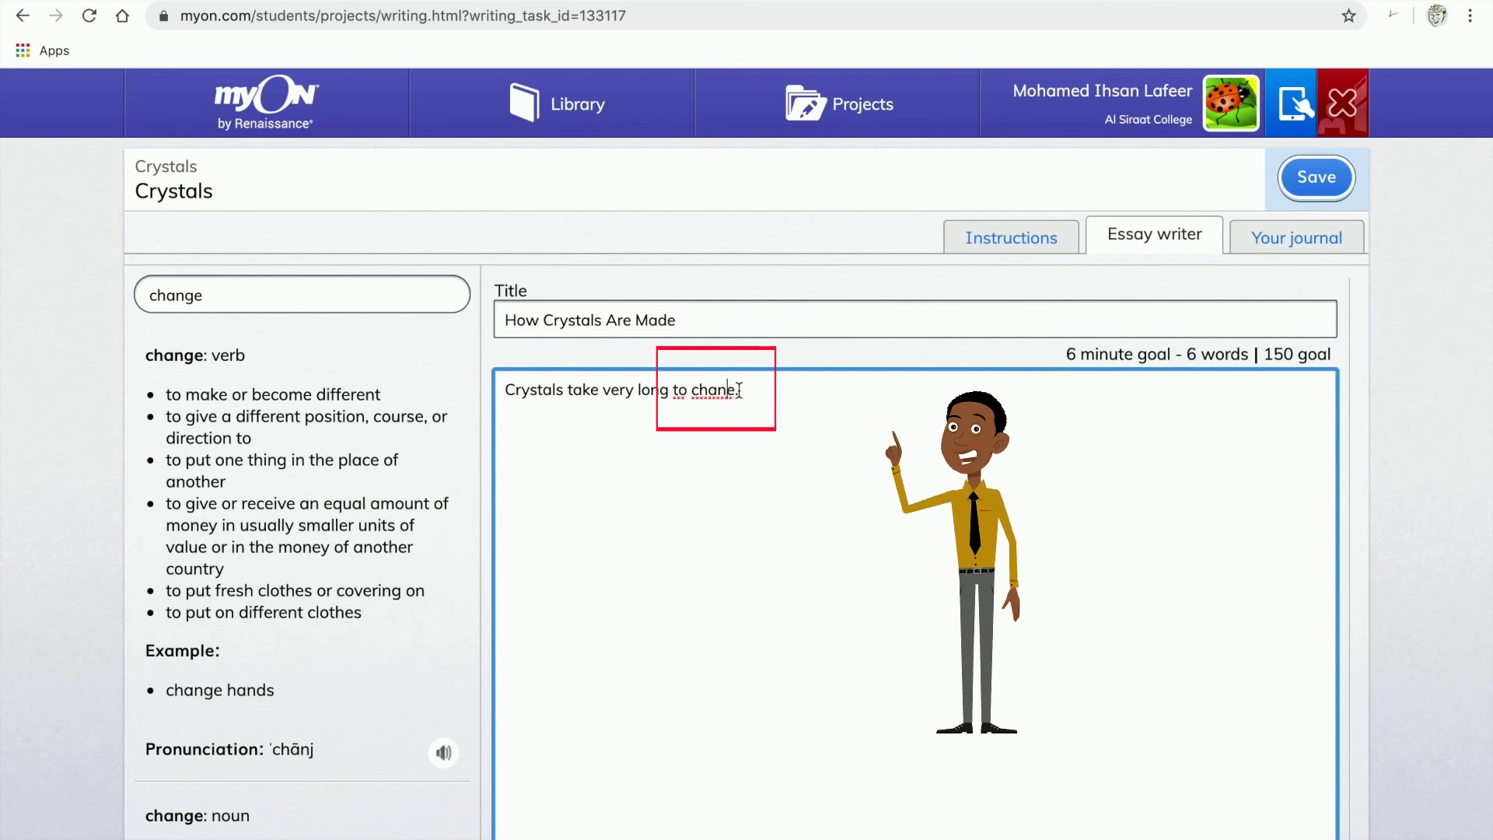
{"action": "type", "text": "ge."}
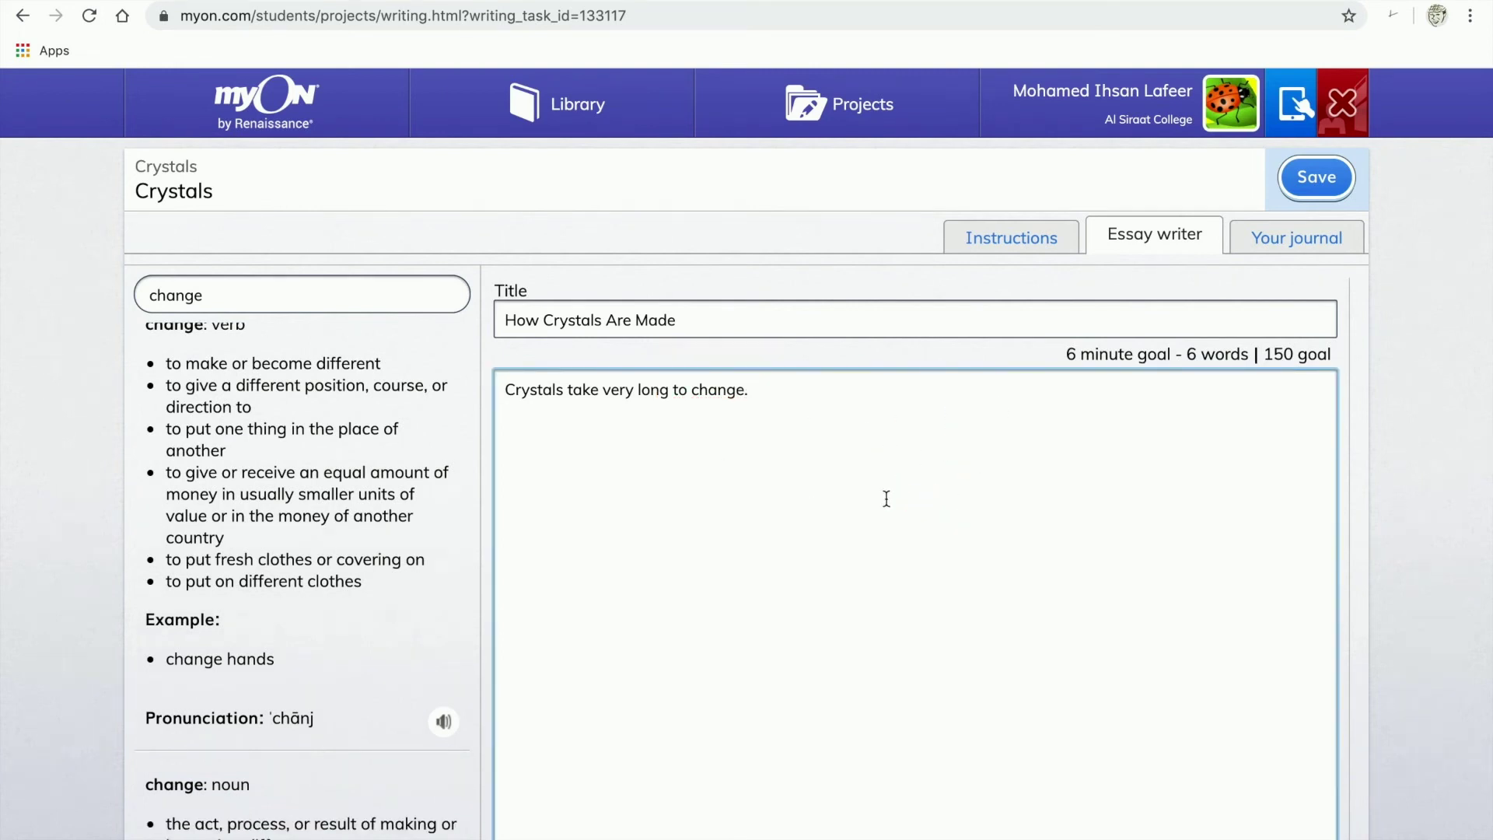
{"action": "left_click", "coordinate": [1219, 266]}
Save the essay draft and select the Cause and Effect task
{"action": "left_click", "coordinate": [1307, 184]}
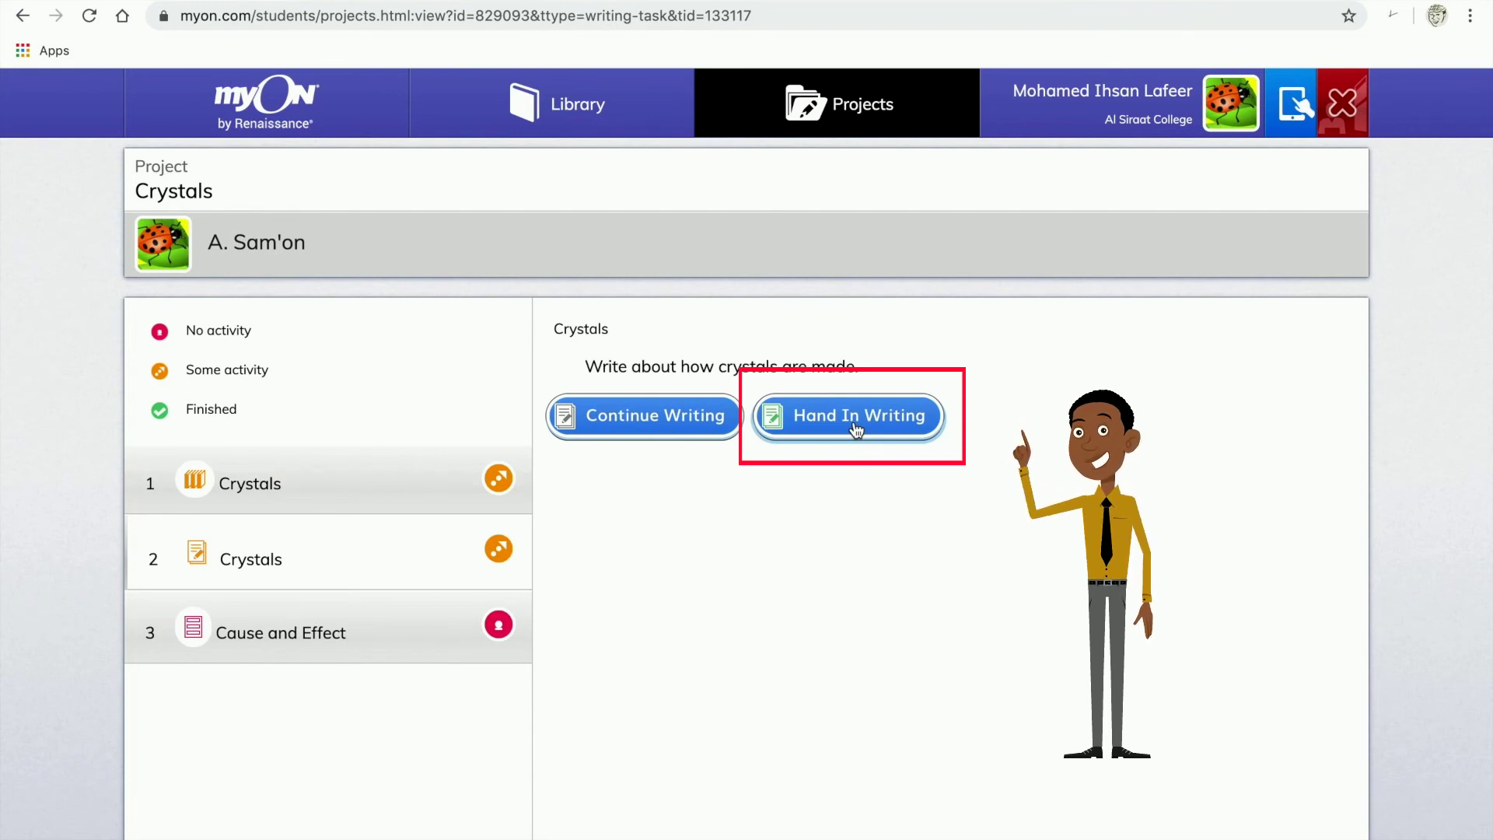
{"action": "left_click", "coordinate": [289, 641]}
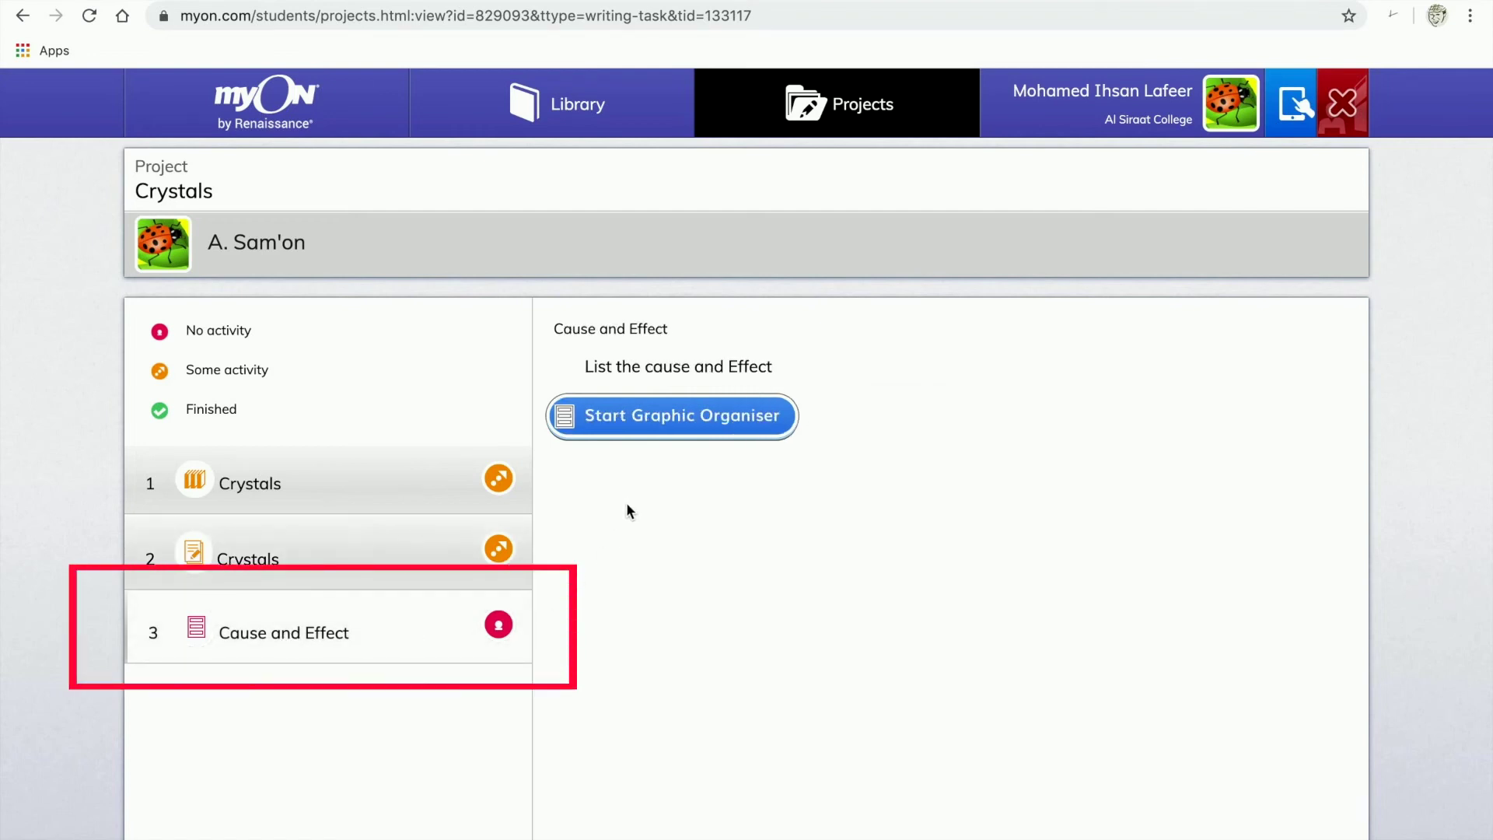
Start the Cause and Effect organiser, review the Crystals journal note and return to the blank boxes
{"action": "left_click", "coordinate": [680, 434]}
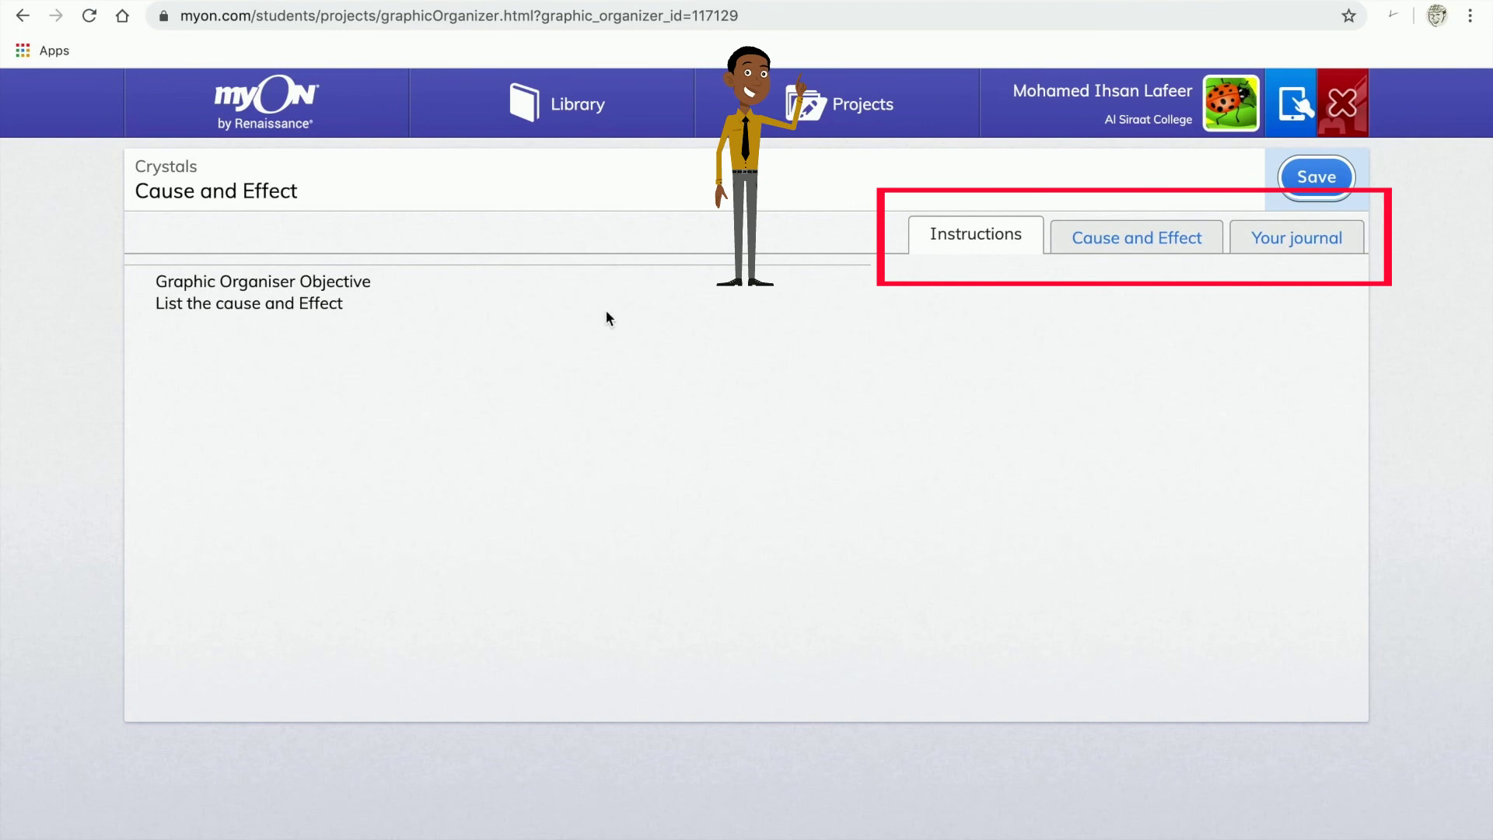
{"action": "left_click", "coordinate": [1122, 242]}
{"action": "left_click", "coordinate": [423, 323]}
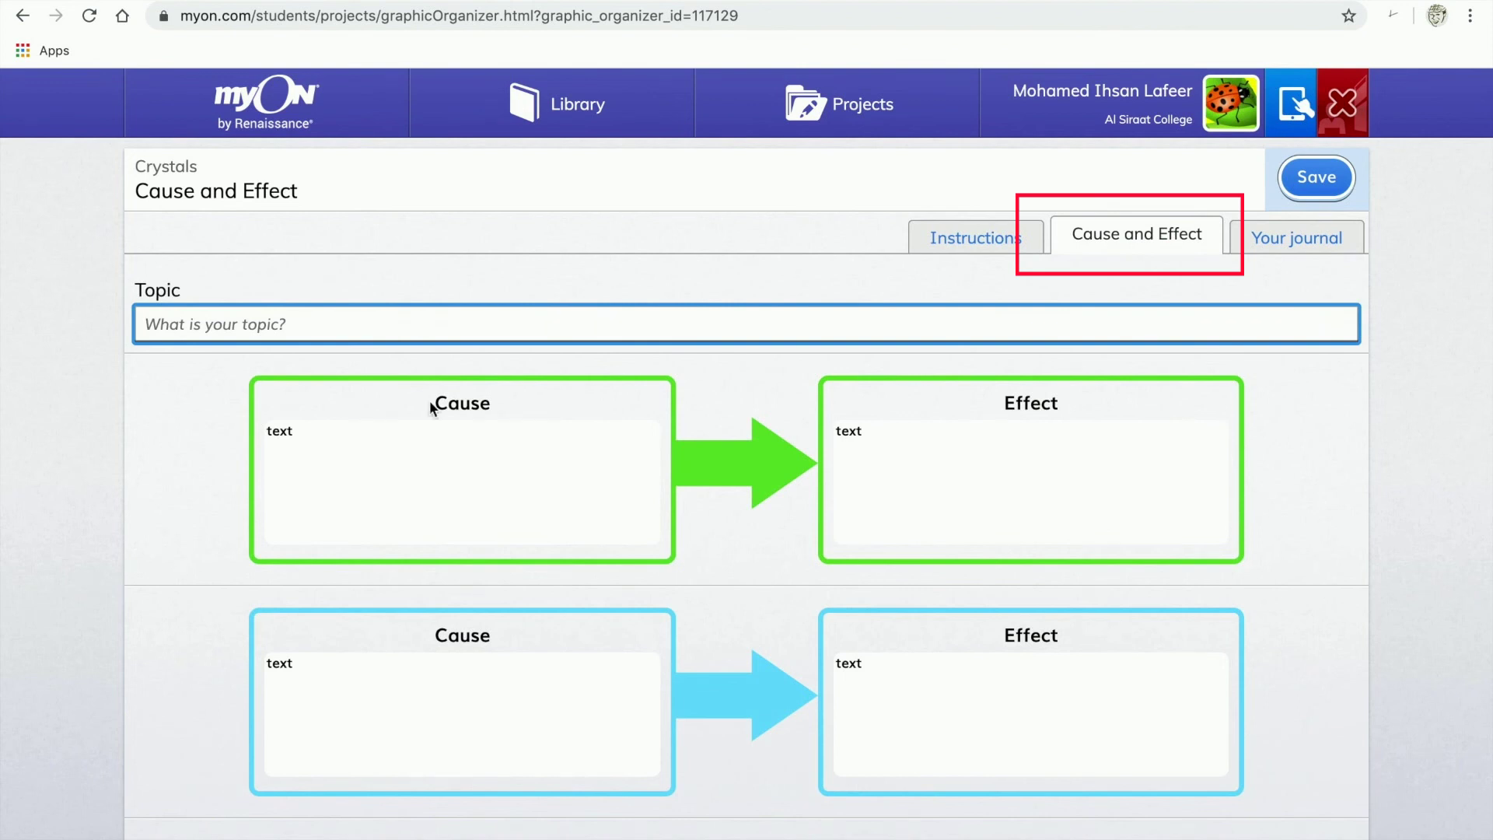
{"action": "left_click", "coordinate": [1317, 247]}
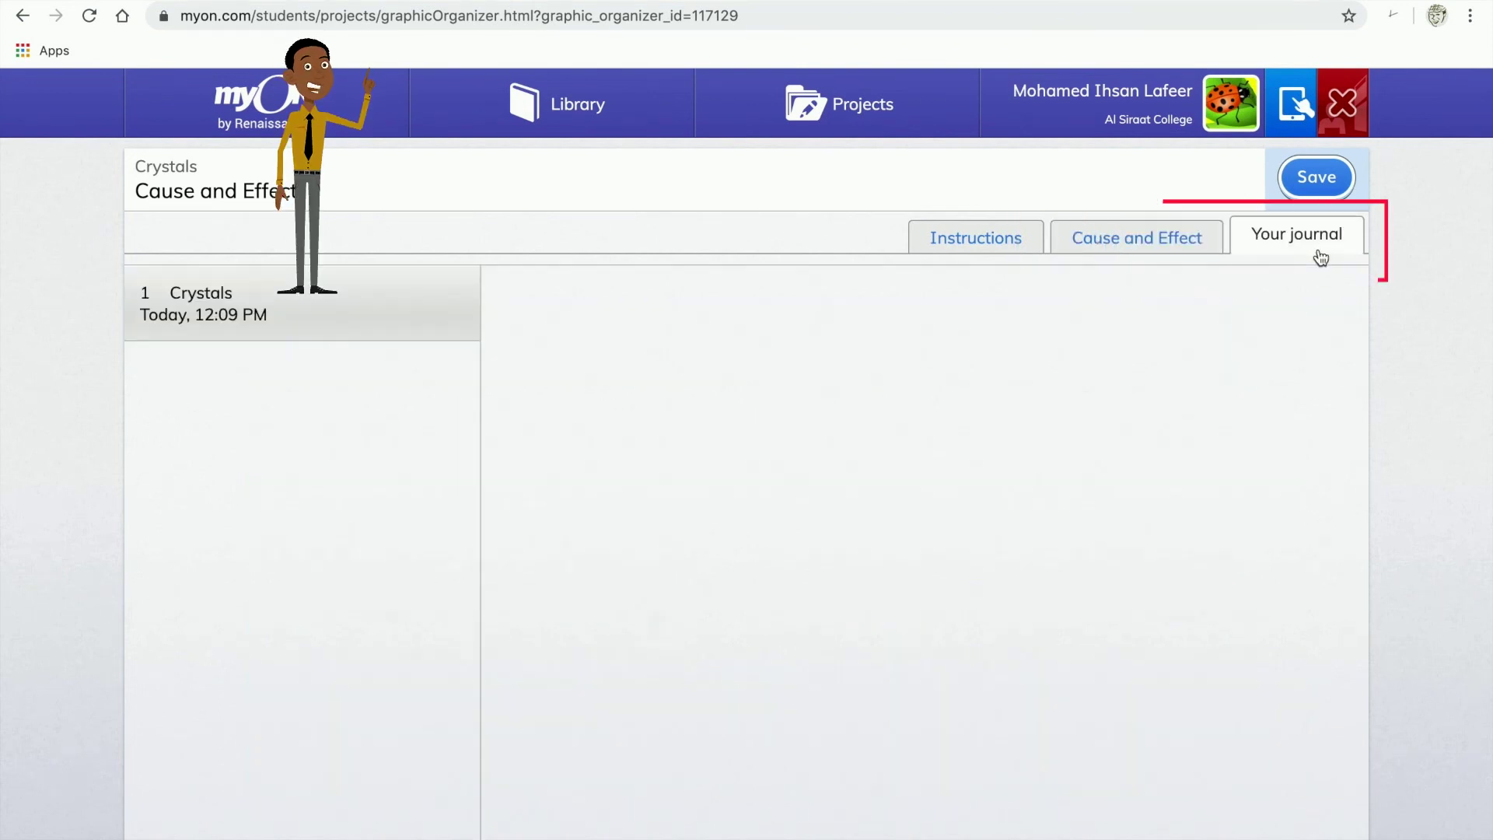
{"action": "left_click", "coordinate": [318, 304]}
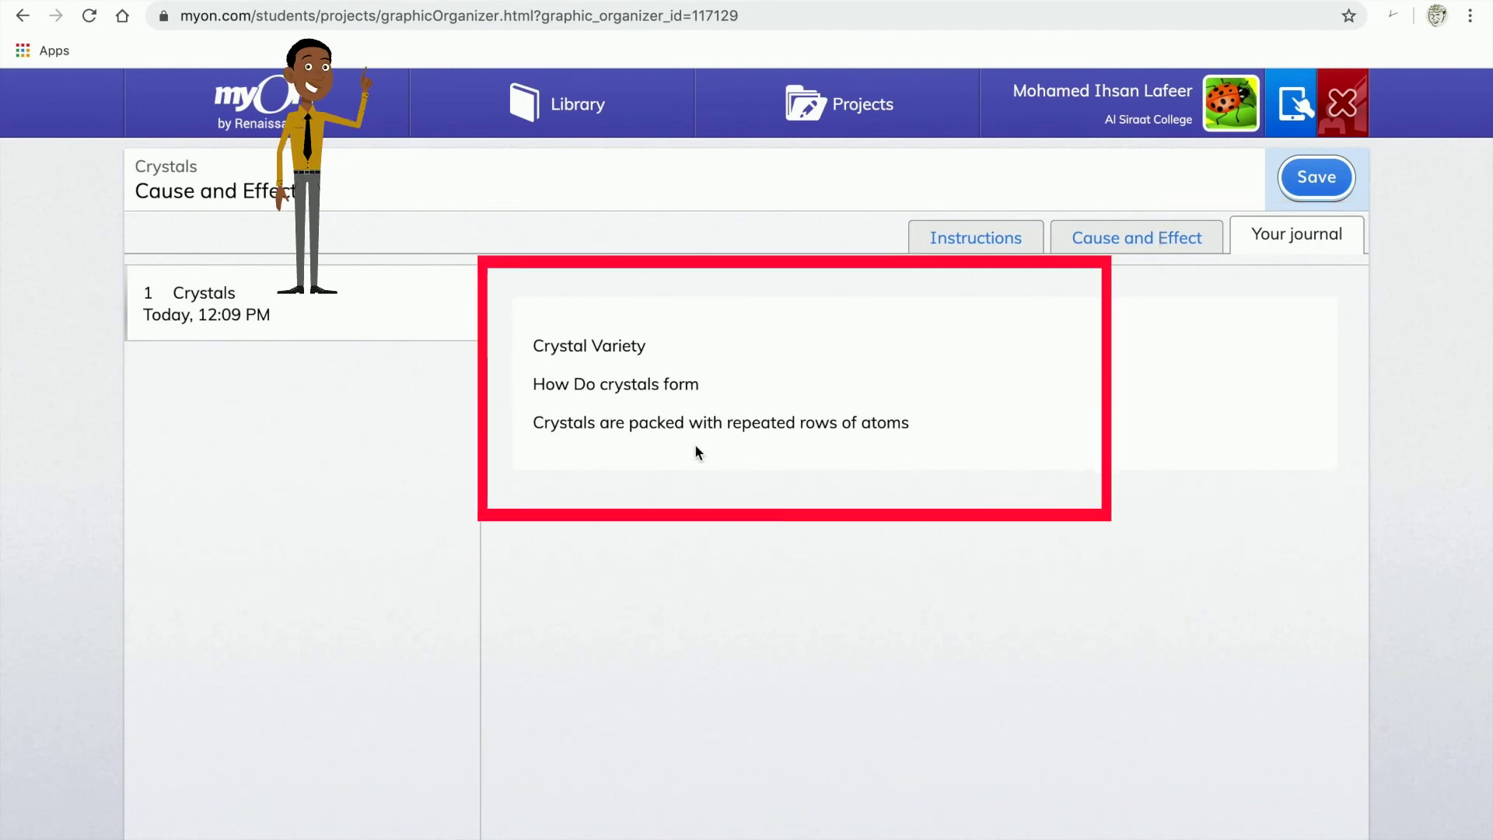
{"action": "left_click", "coordinate": [1137, 239]}
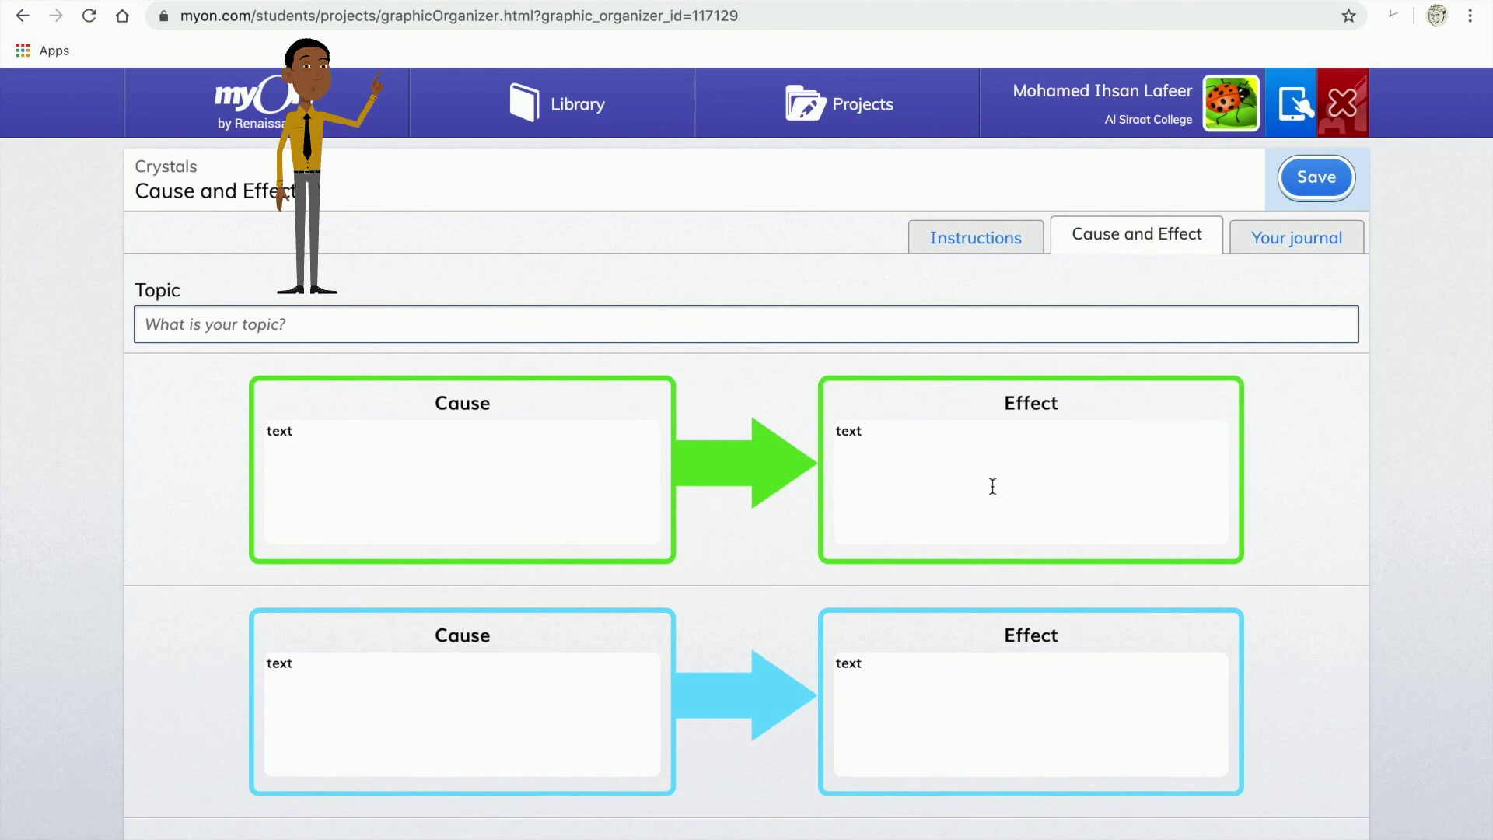
Save and hand in the Cause and Effect graphic organiser
{"action": "left_click", "coordinate": [1303, 191]}
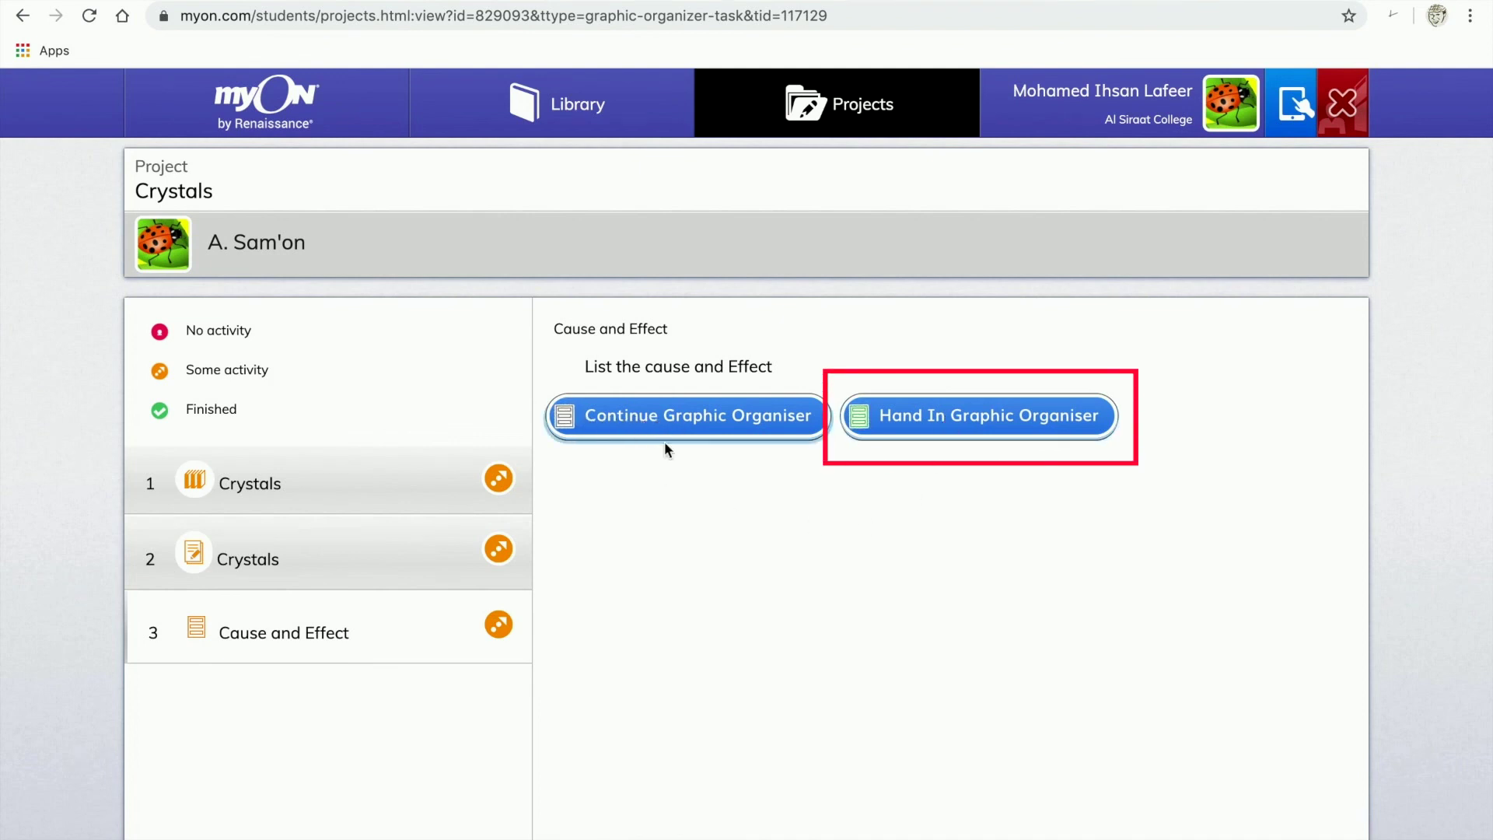
{"action": "left_click", "coordinate": [1000, 434]}
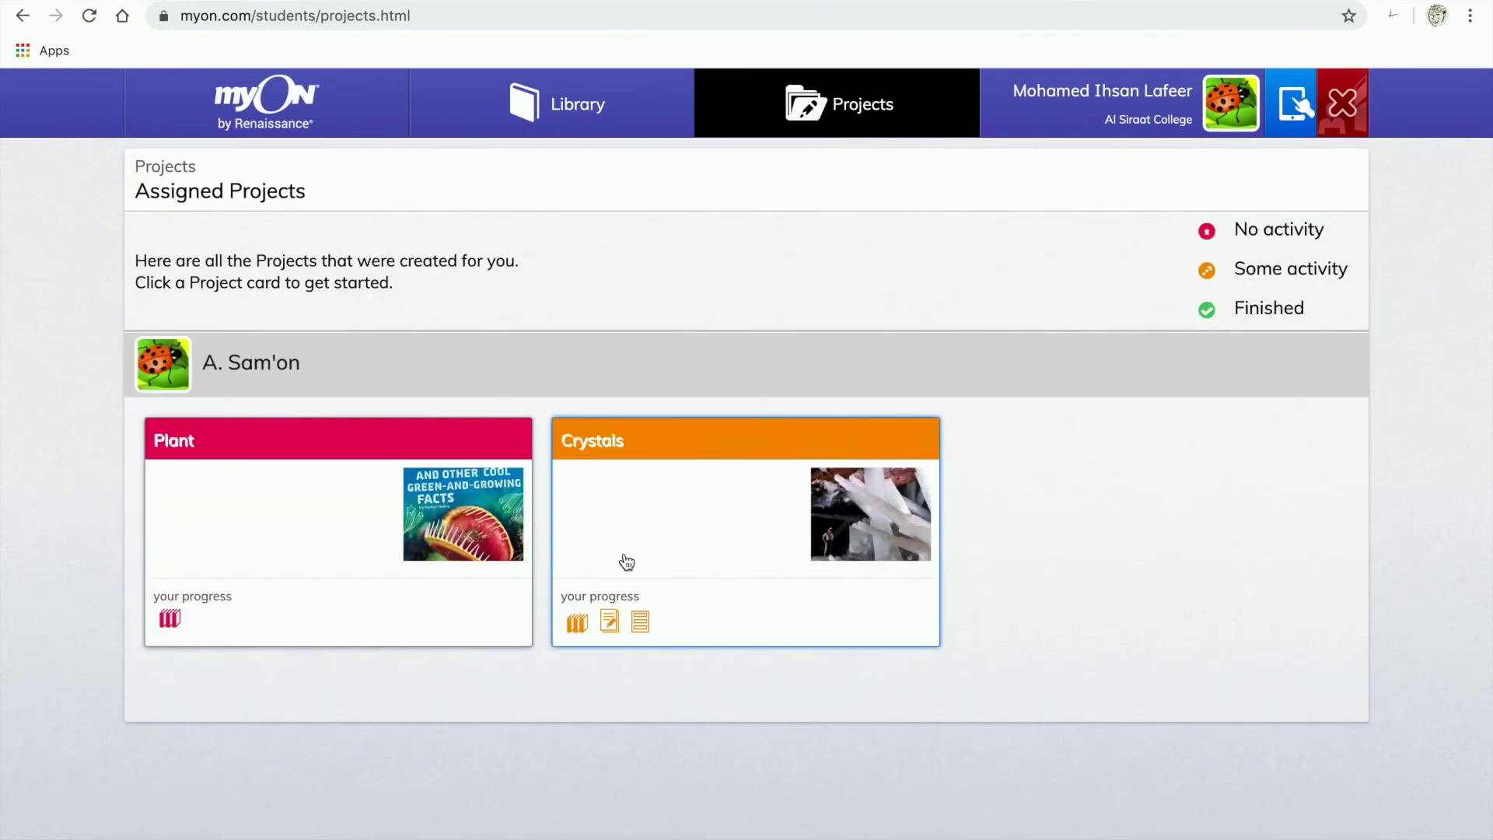